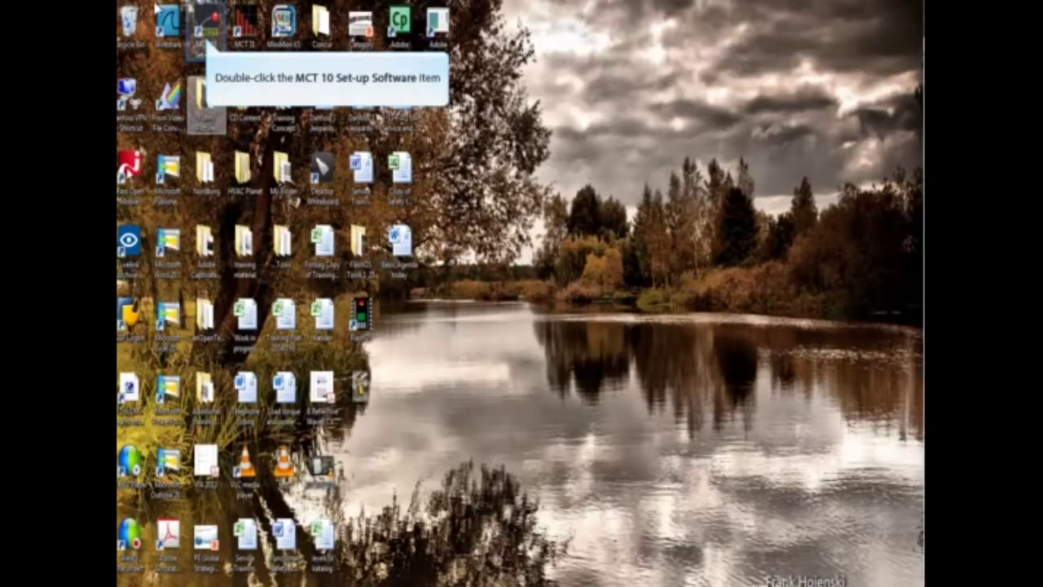
Step: Launch MCT 10 and expand USB 1 and the FC-302 drive node to show its Safe section
double_click(207, 42)
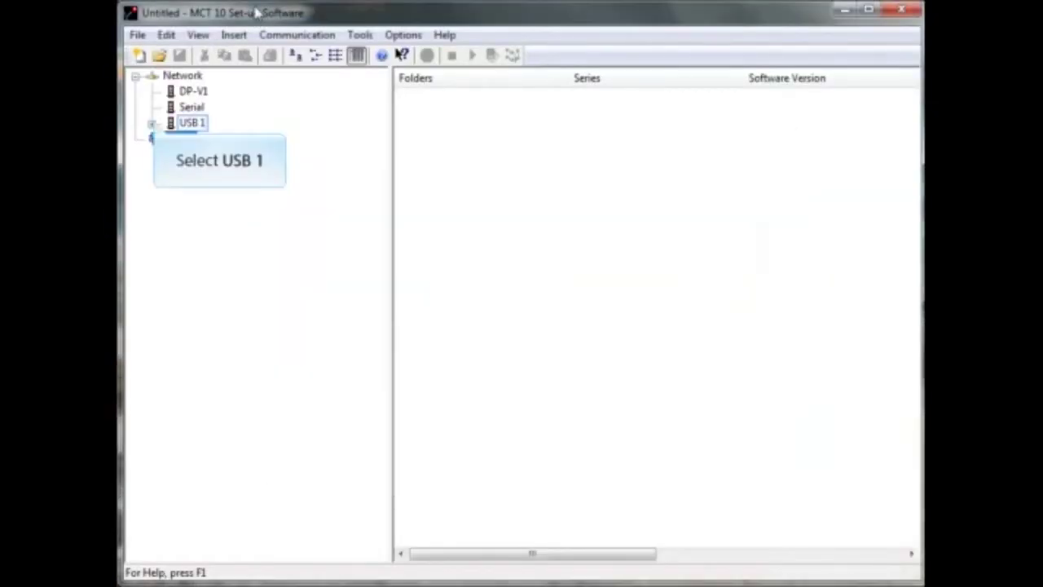
left_click(152, 124)
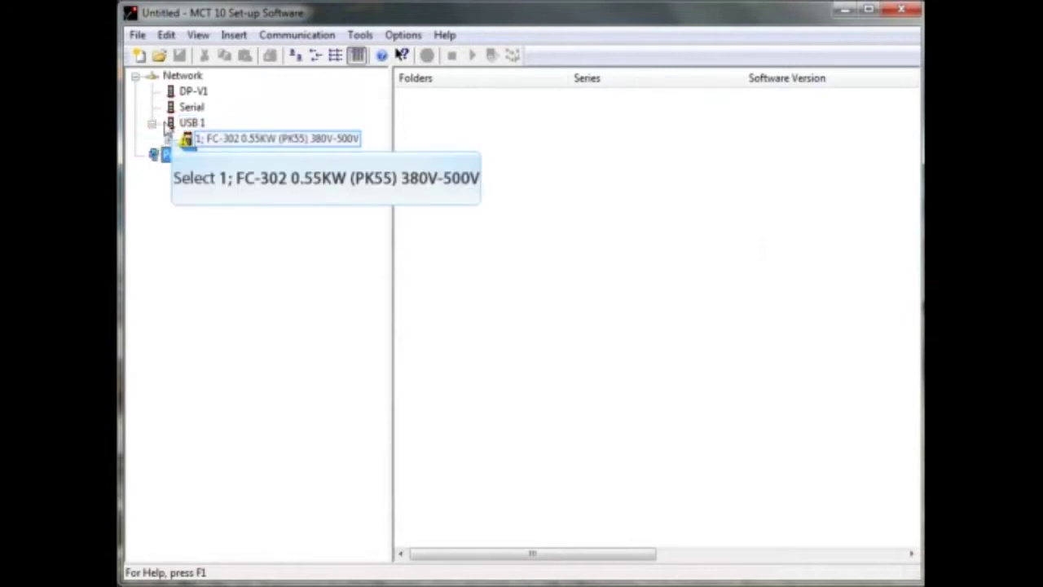
left_click(170, 141)
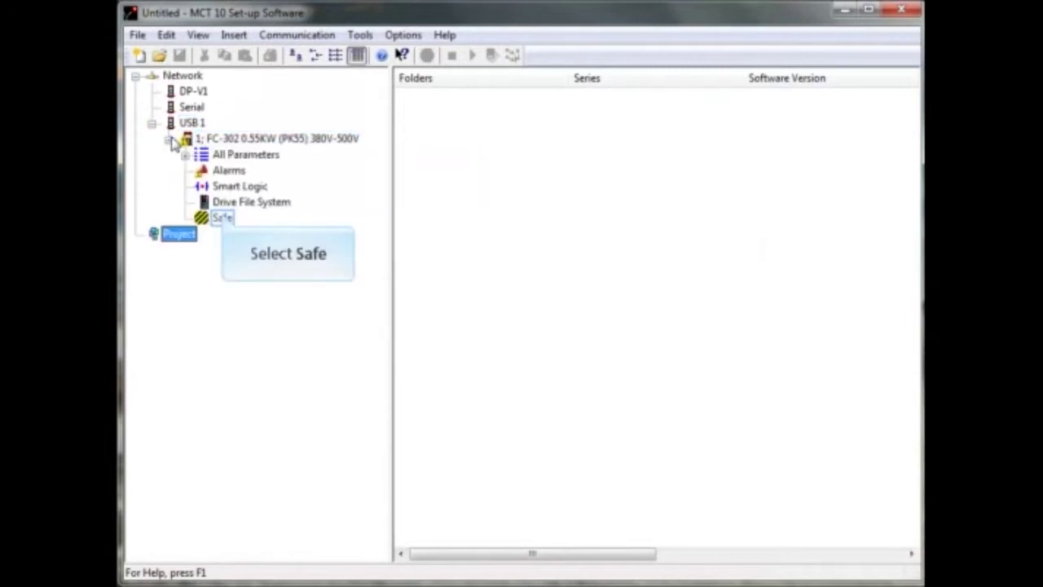
Step: Open the FC-302 Safe node to view SafeSet1's General Speed Monitoring form
left_click(223, 217)
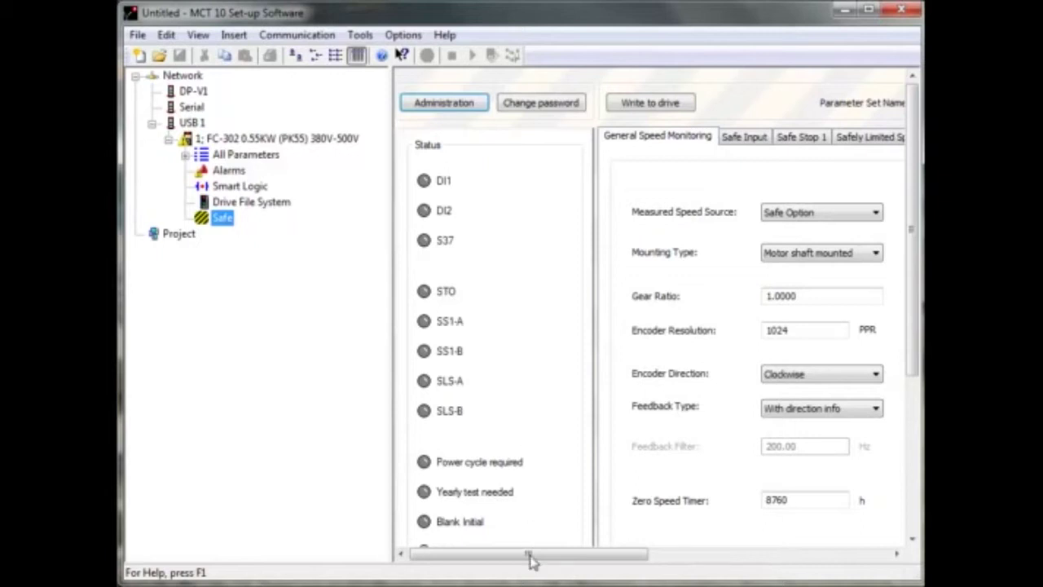
mouse_move(530, 559)
left_mouse_down()
mouse_move(776, 557)
mouse_move(633, 559)
mouse_move(658, 559)
left_mouse_up()
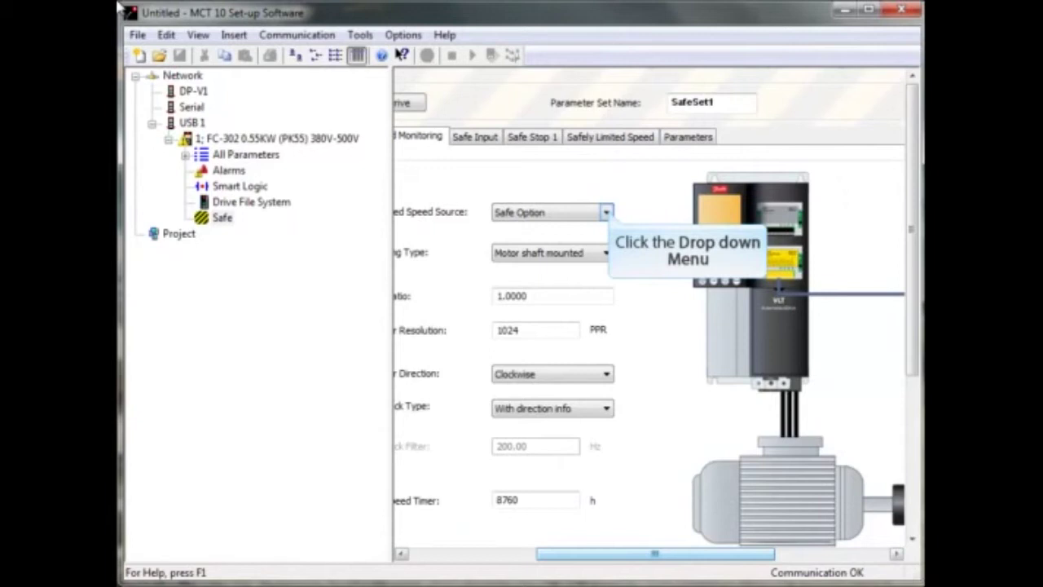
Step: Keep Safe Option as the measured speed source and Motor shaft mounted as the mounting type
left_click(607, 213)
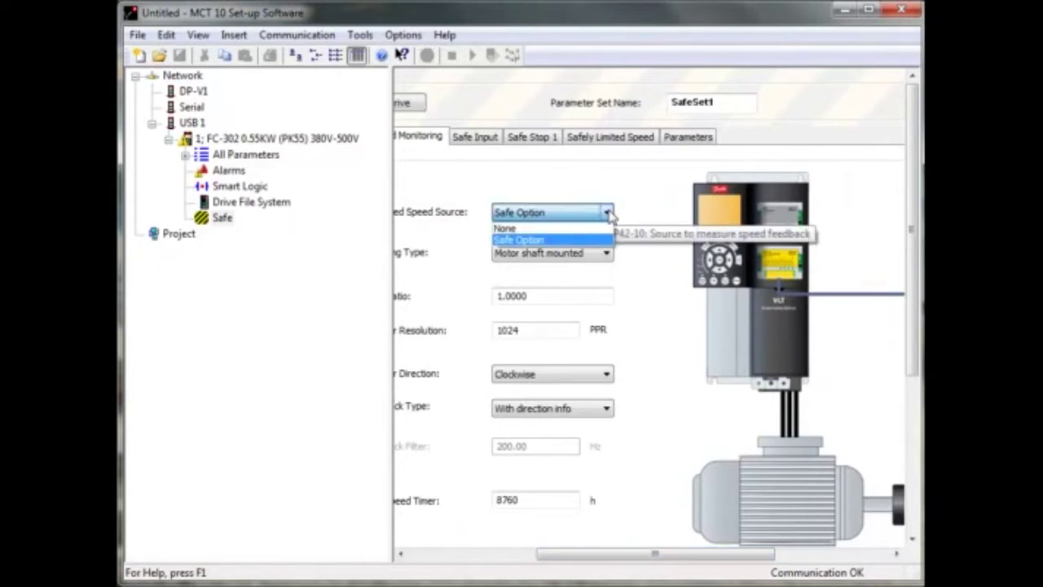
left_click(607, 213)
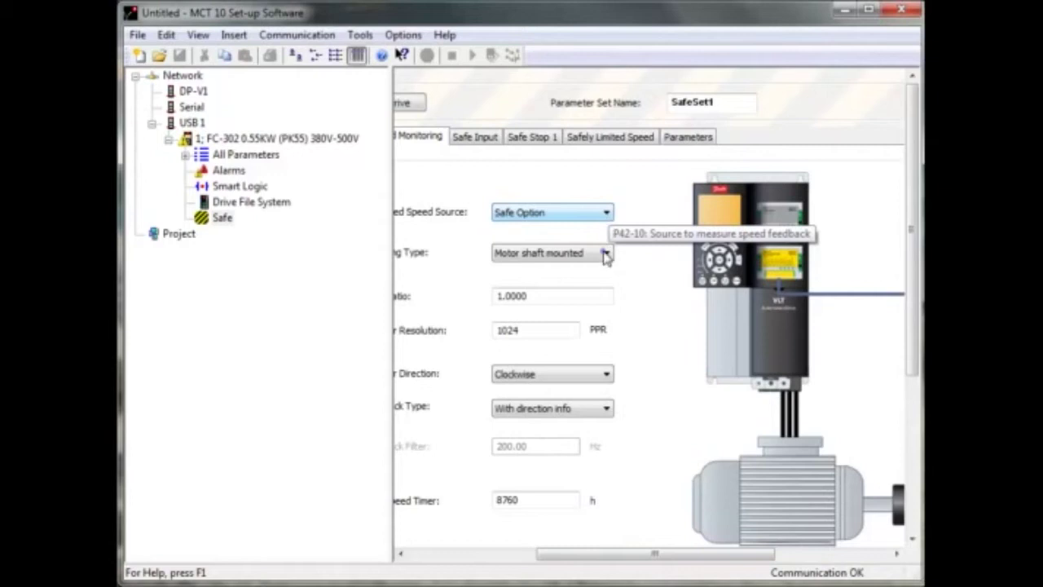
left_click(607, 255)
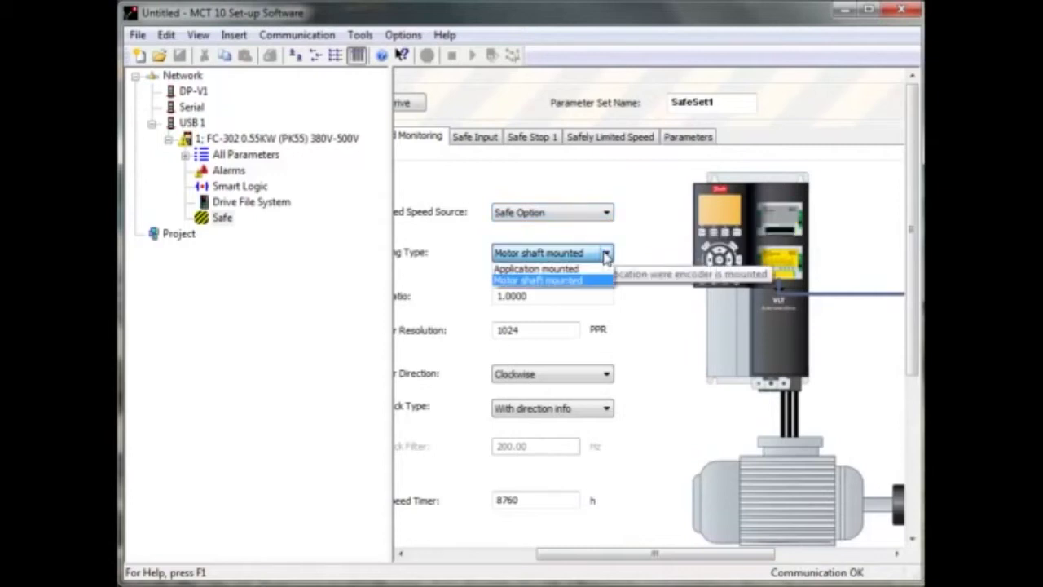
left_click(606, 255)
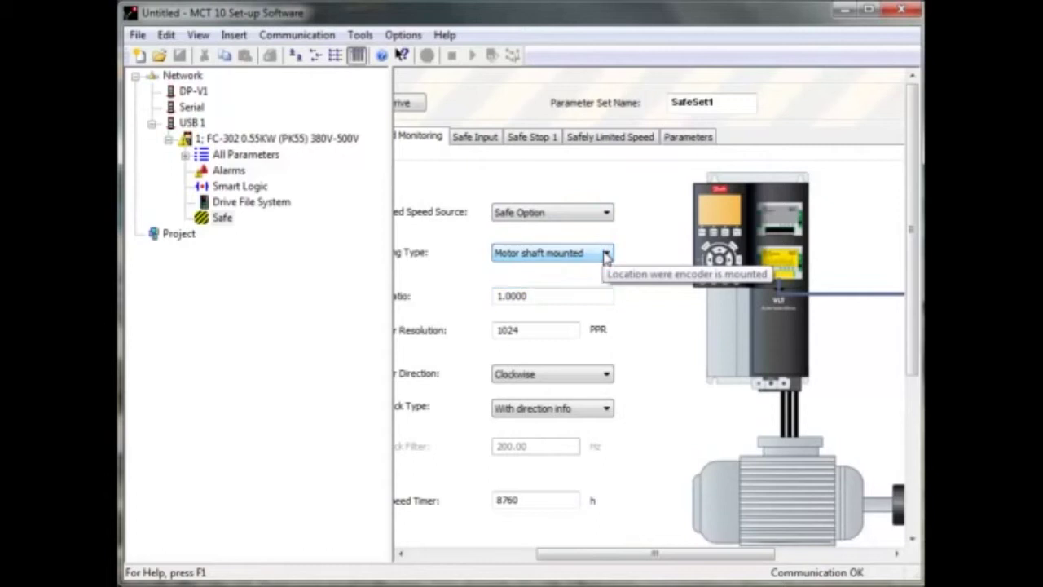
left_click_drag(690, 554, 643, 556)
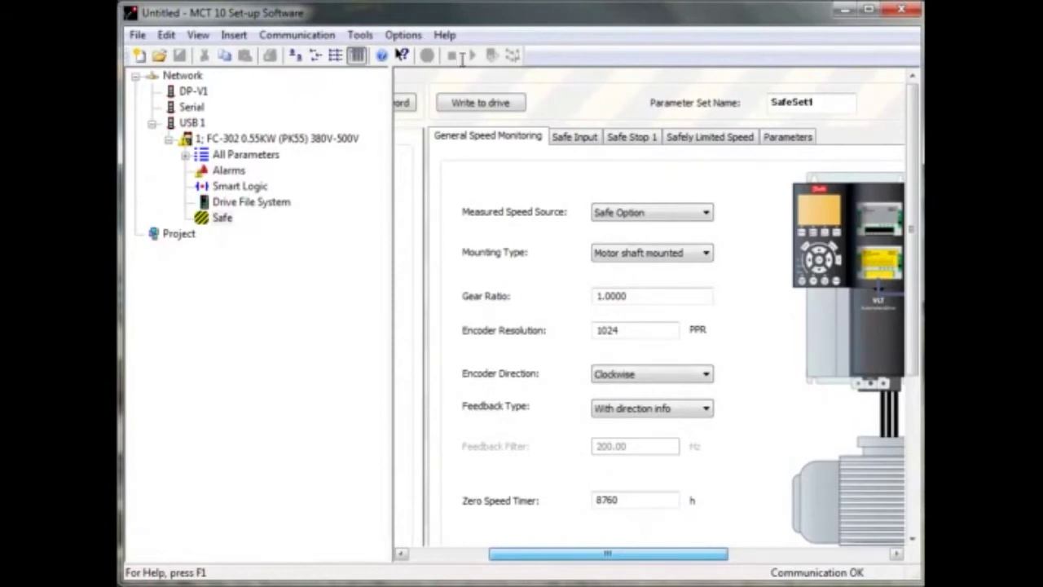
Step: Set encoder resolution 4096, direction Counter clockwise, and feedback type Without direction info
double_click(633, 336)
type("4096")
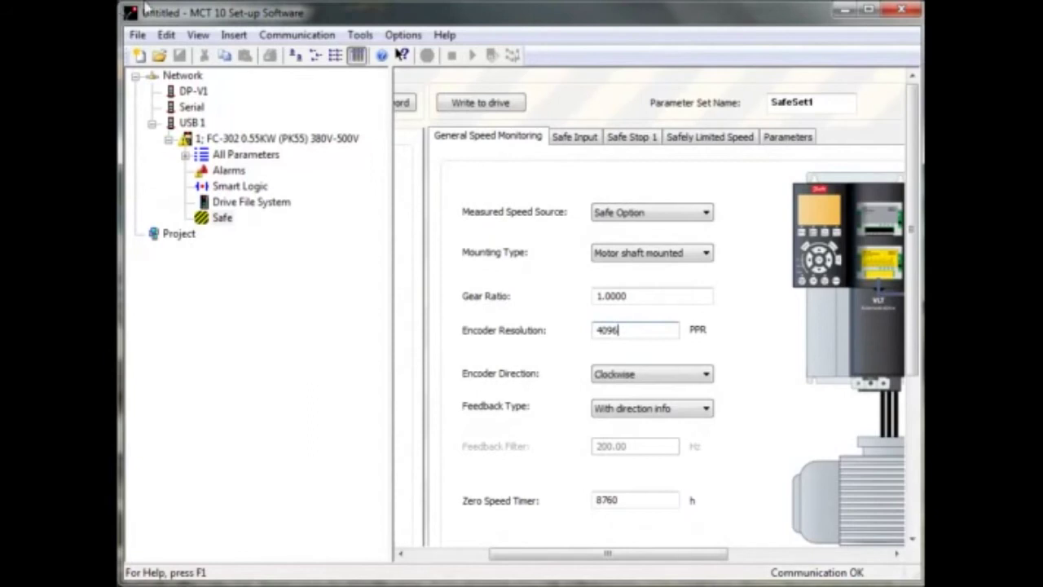
key("Tab")
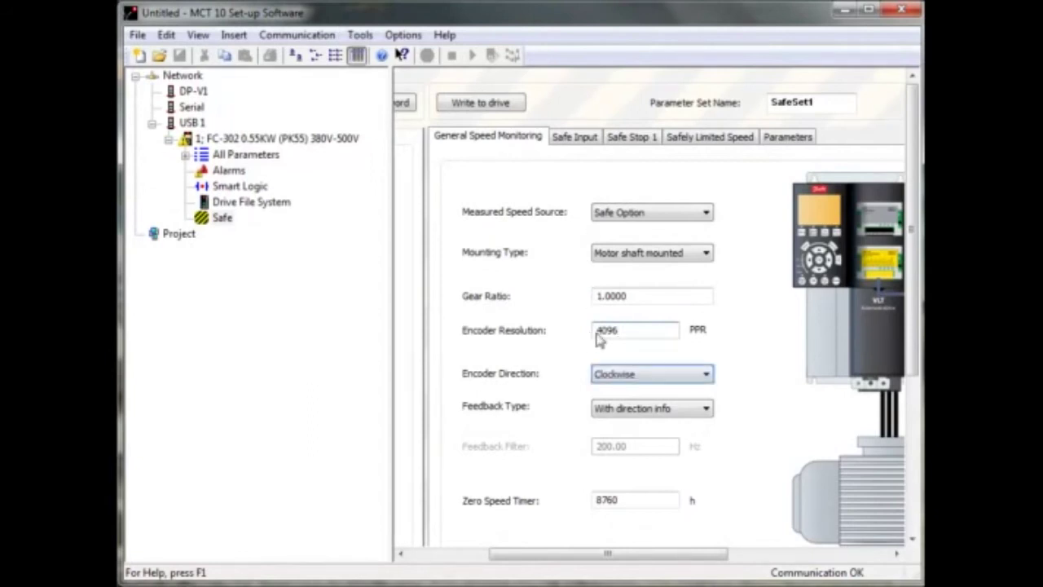
left_click(699, 381)
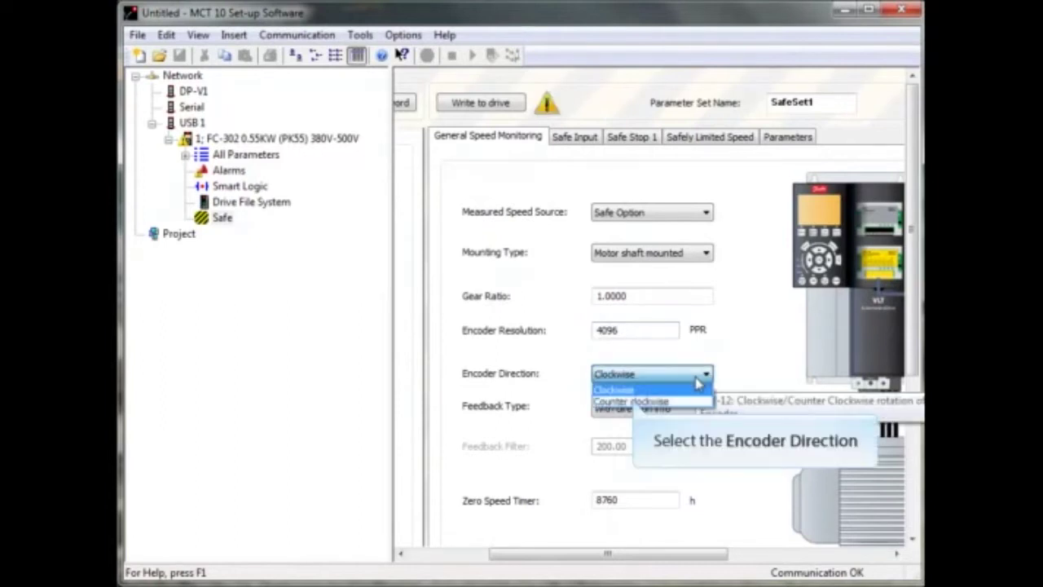
left_click(636, 401)
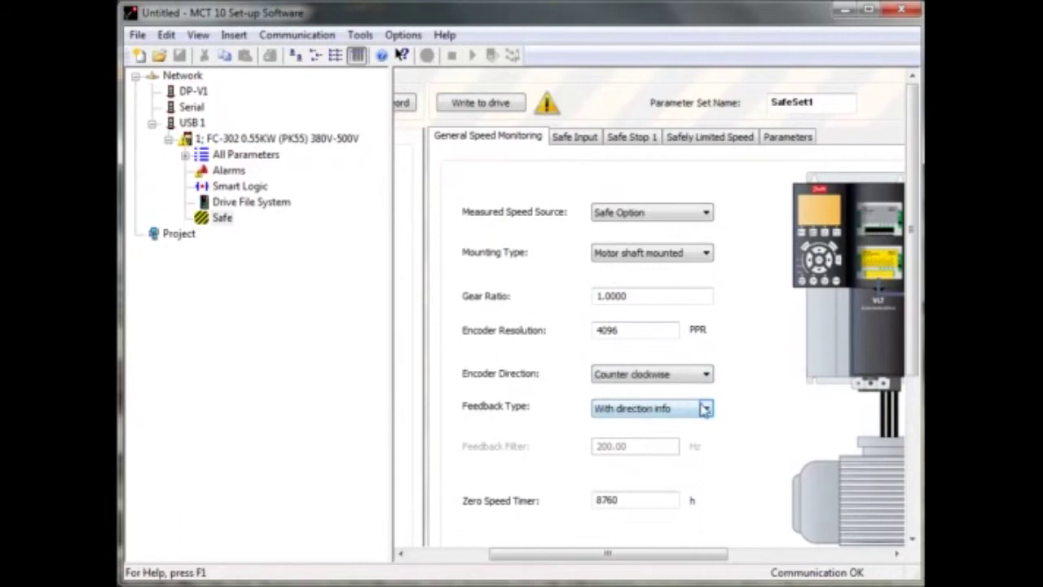
left_click(707, 410)
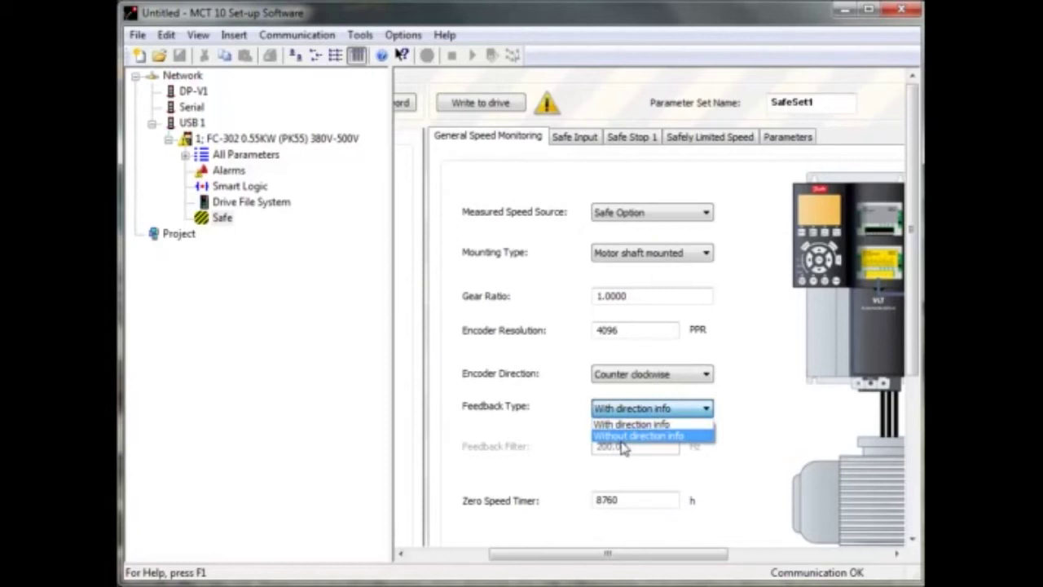
left_click(621, 439)
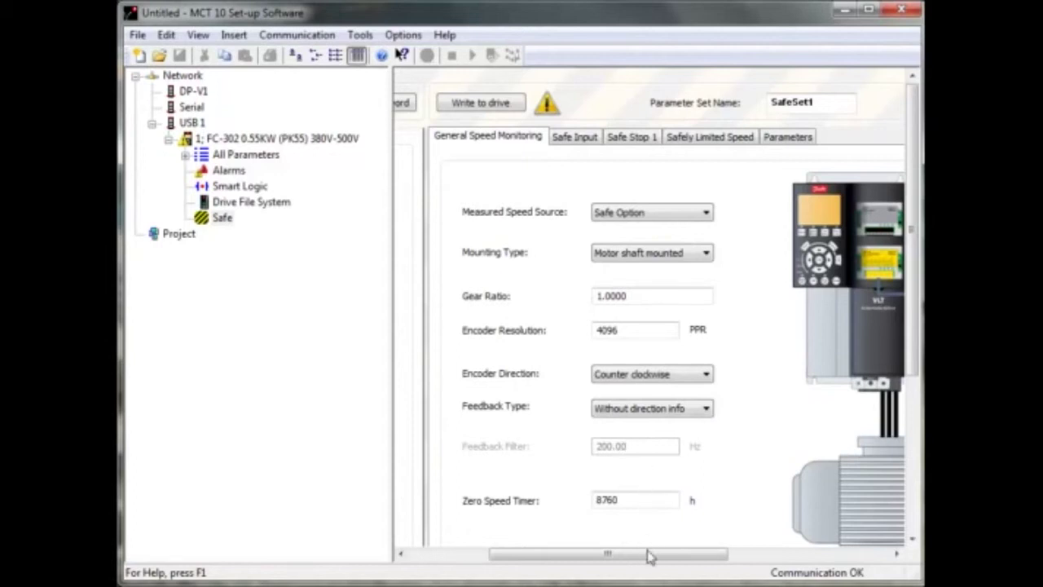
left_click_drag(649, 556, 571, 556)
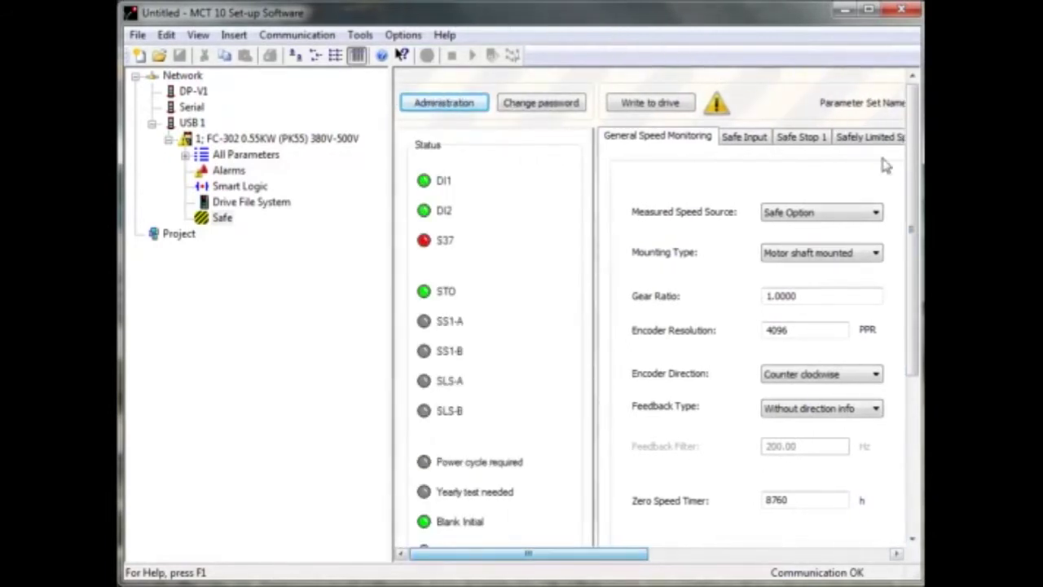
left_click_drag(917, 257, 919, 409)
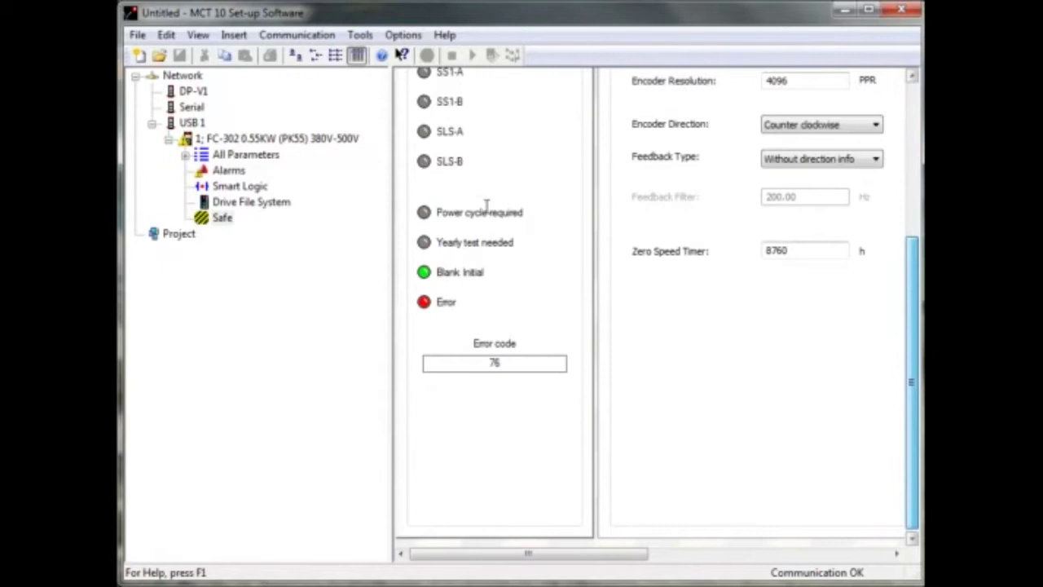
double_click(511, 363)
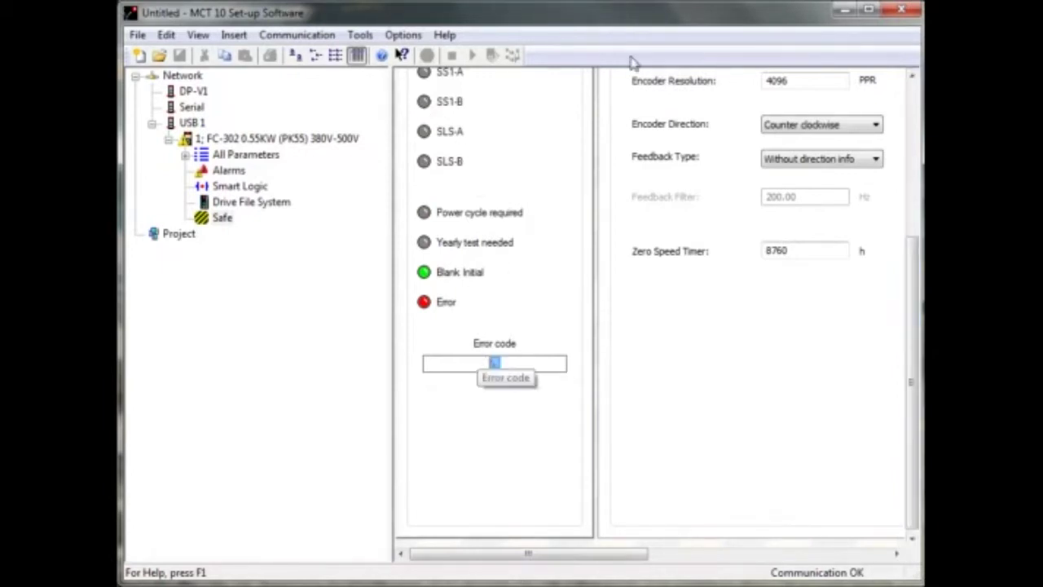
left_click(913, 347)
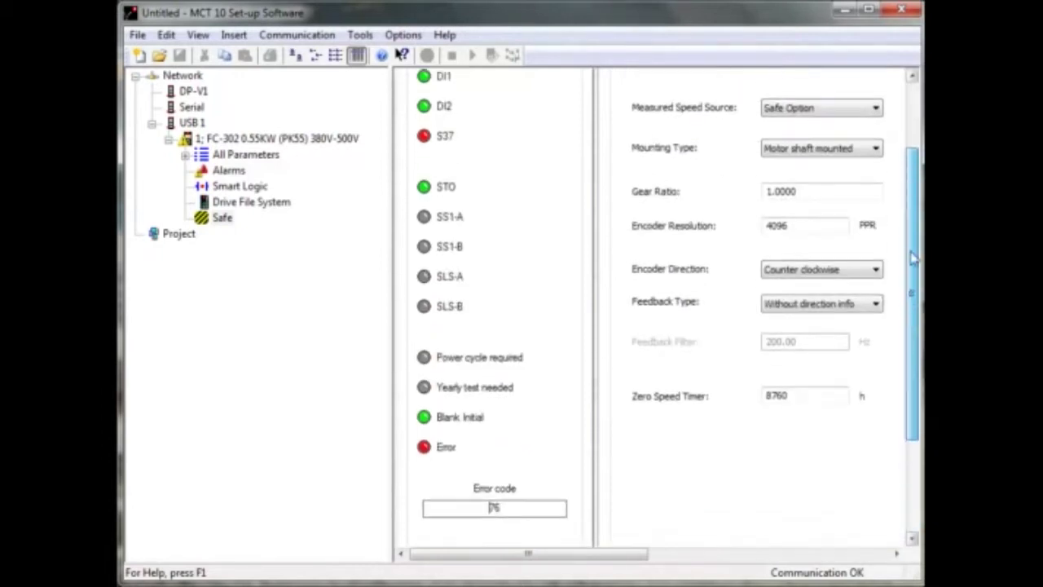
left_click_drag(913, 346, 913, 192)
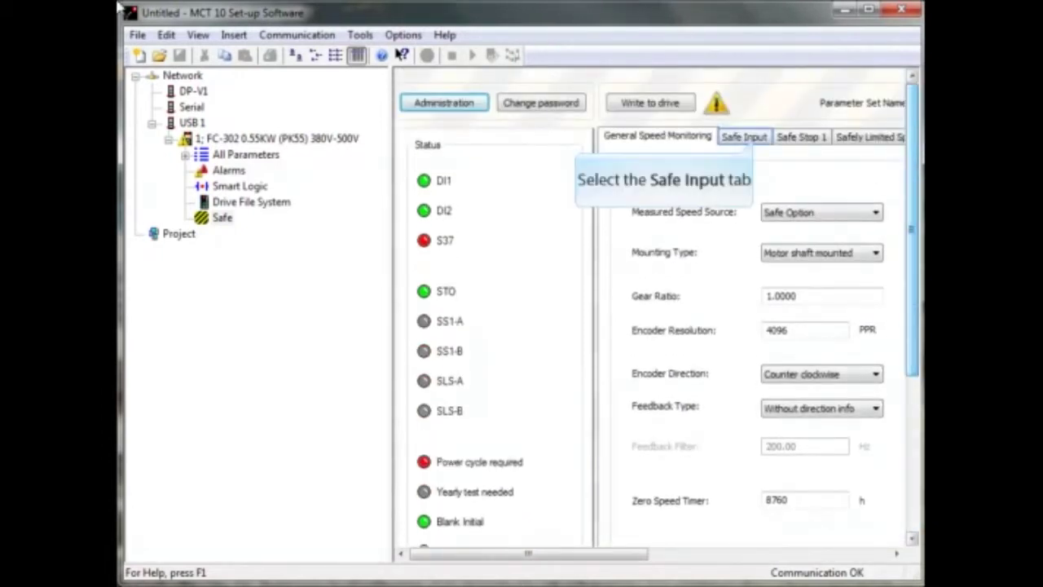
Step: On Safe Input, assign DI1 the SS1-a safe function with NC type
left_click(755, 140)
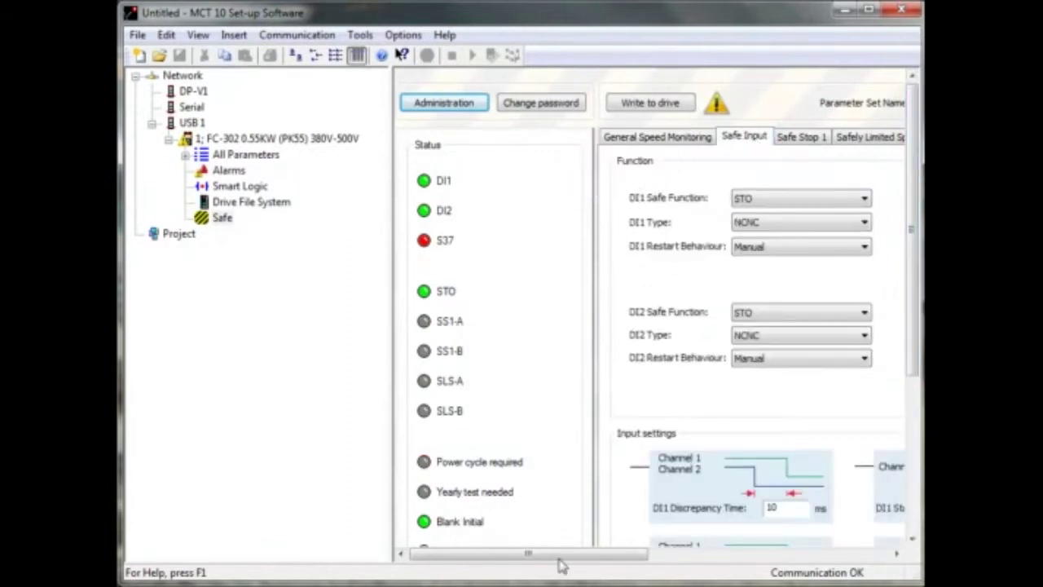
left_click_drag(562, 563, 754, 551)
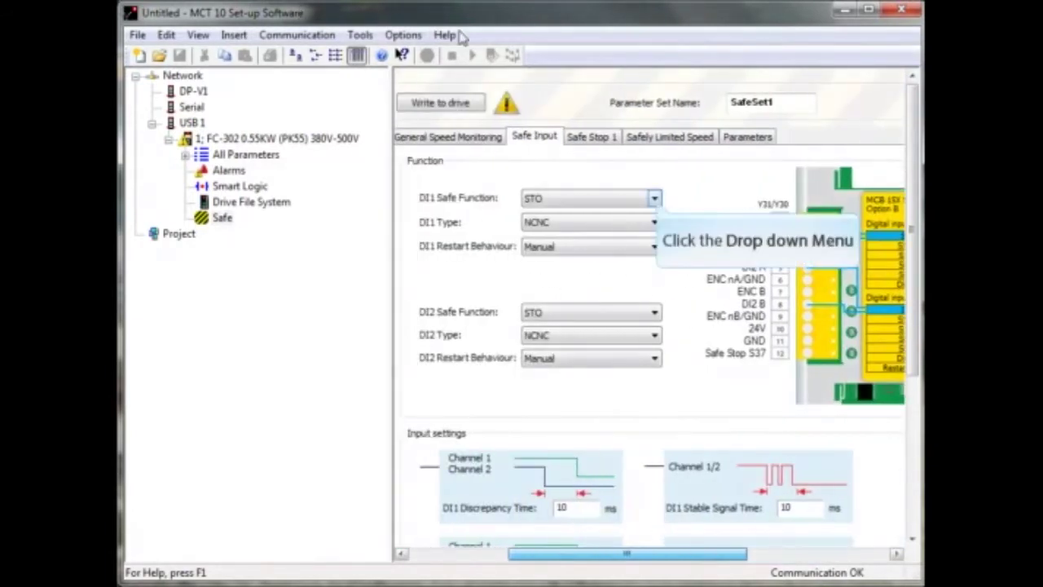
left_click(655, 199)
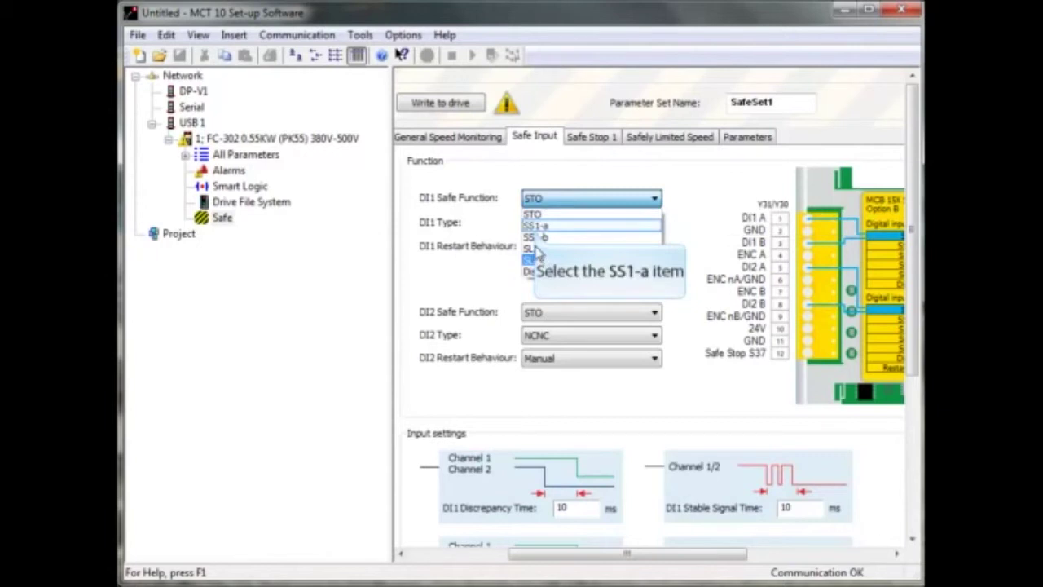
left_click(535, 229)
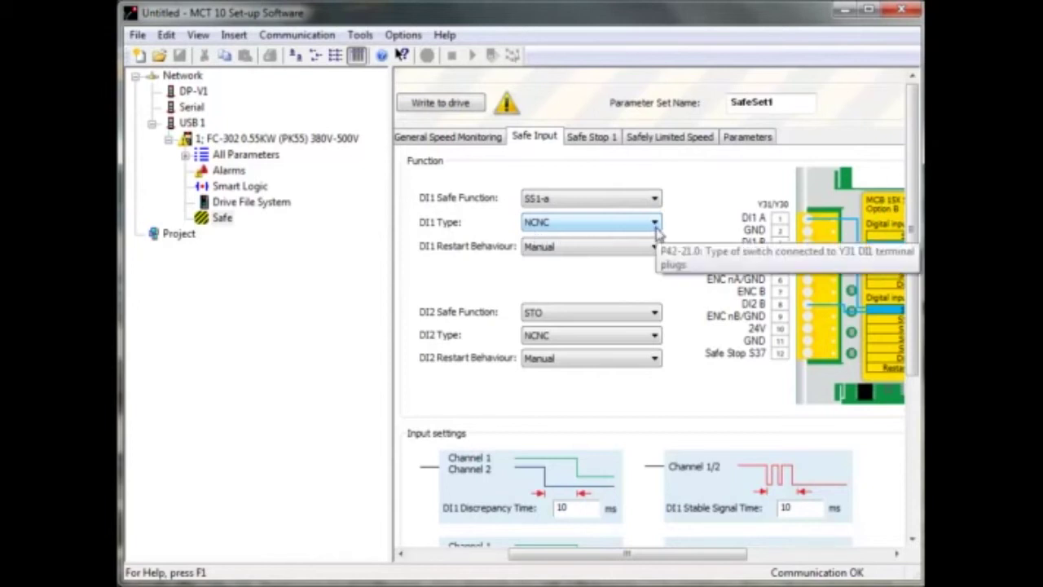
left_click(655, 225)
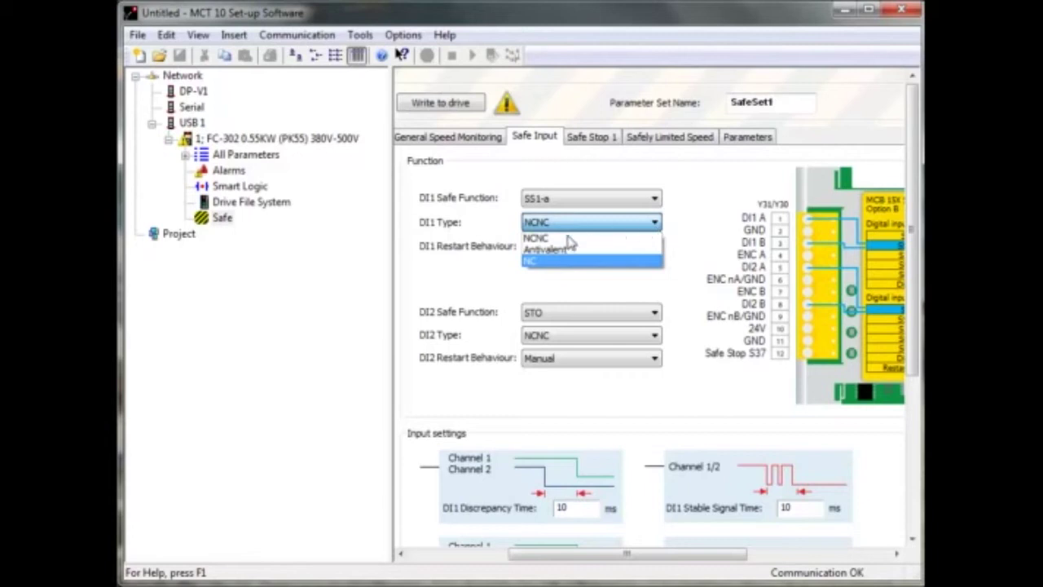
left_click(538, 263)
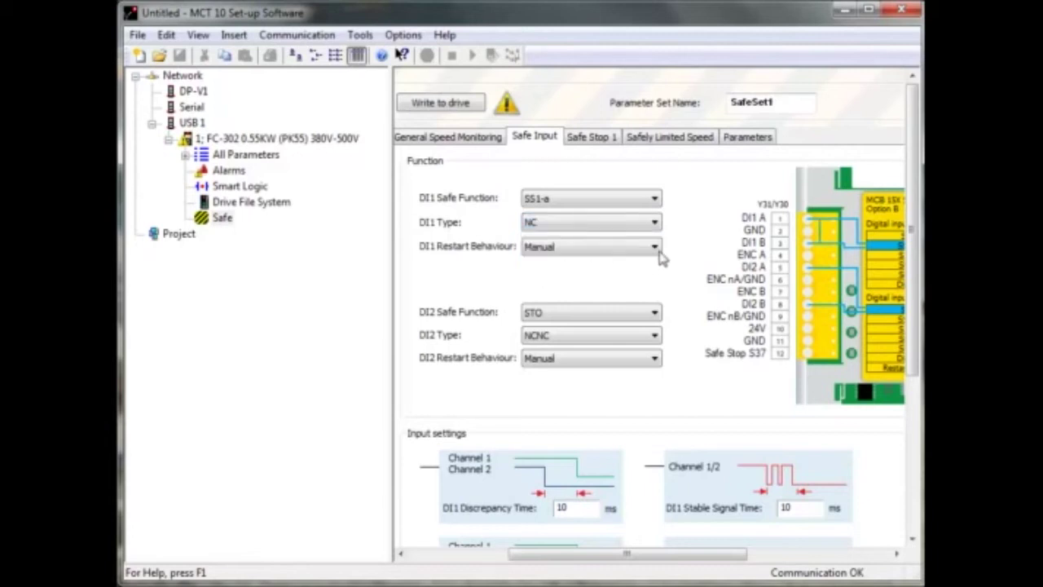
mouse_move(591, 246)
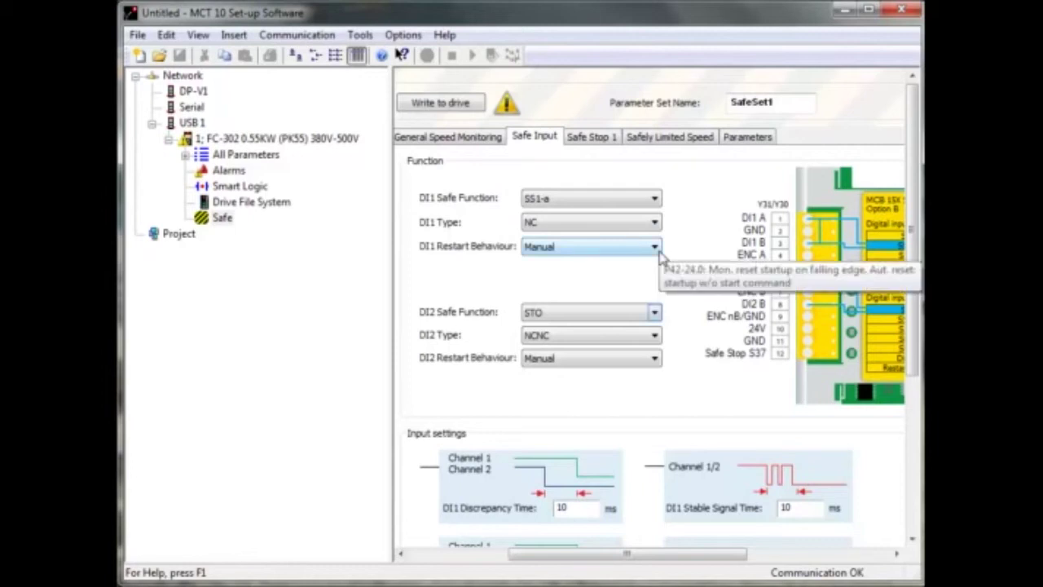
Step: Set DI2 to SLS-a, keep NCNC type, and make its restart behaviour Automatic
left_click(655, 315)
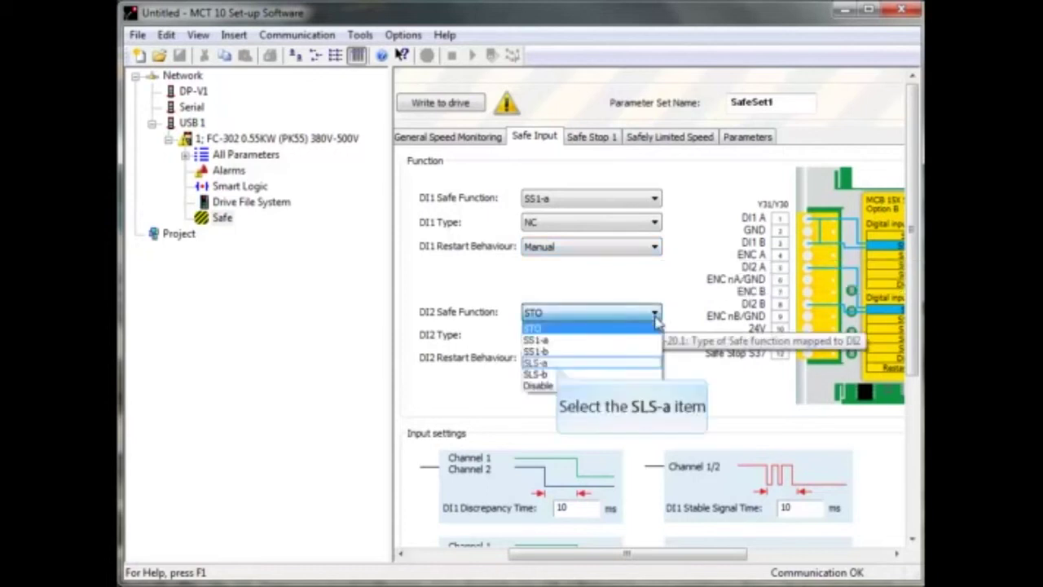
left_click(558, 364)
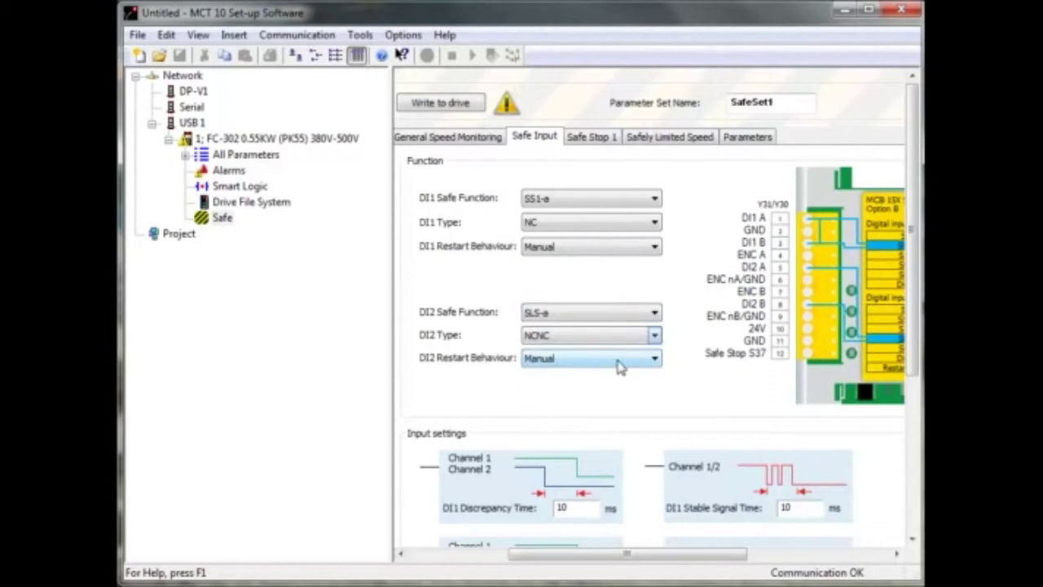
left_click(654, 339)
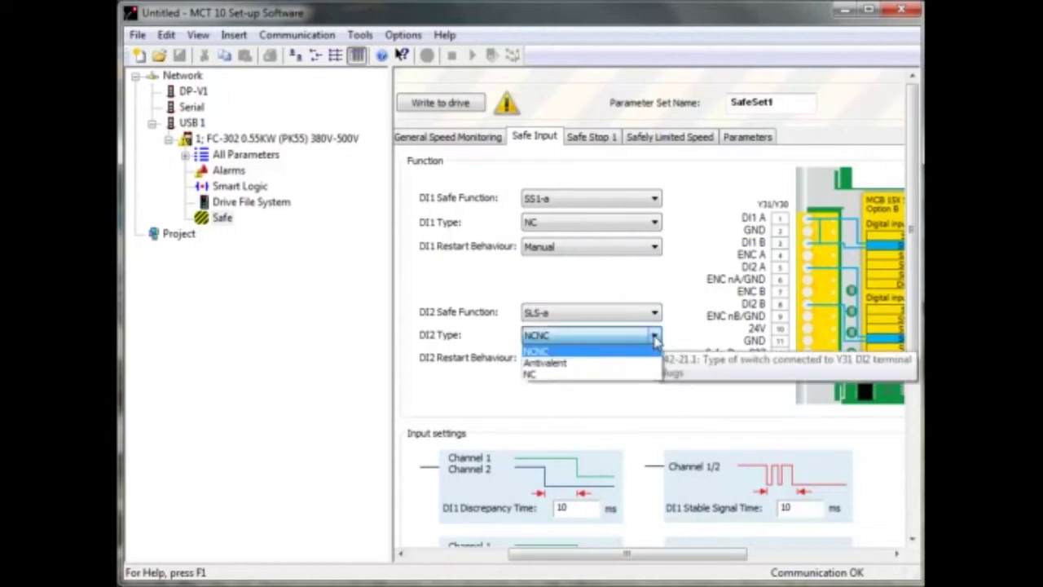
left_click(654, 338)
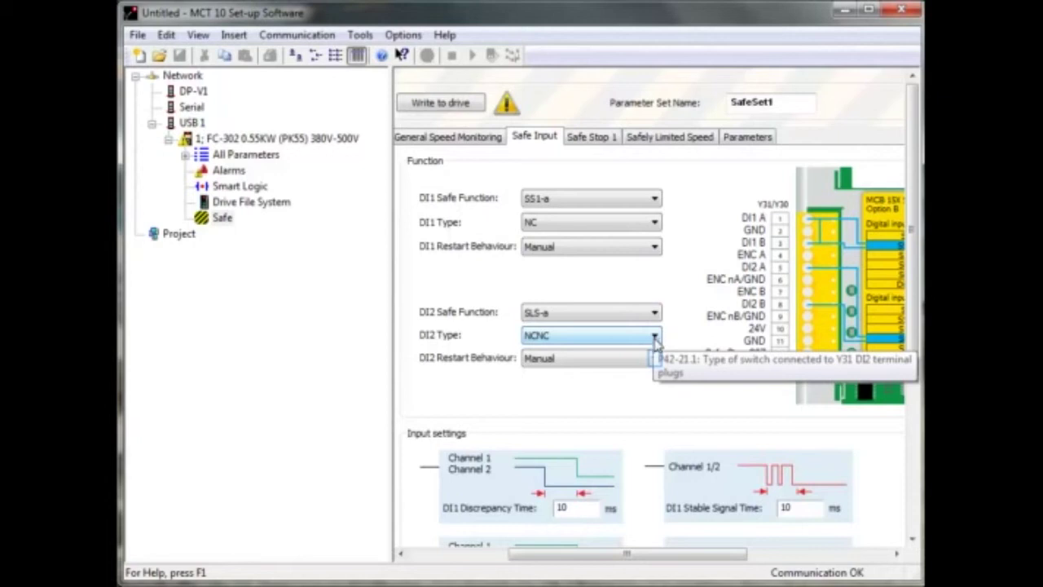
left_click(656, 360)
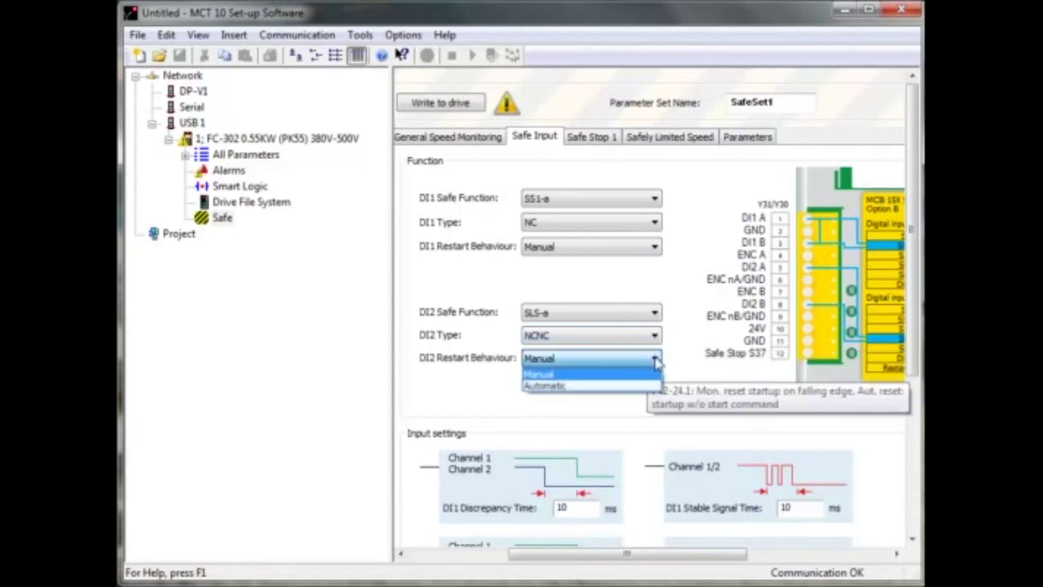
left_click(554, 386)
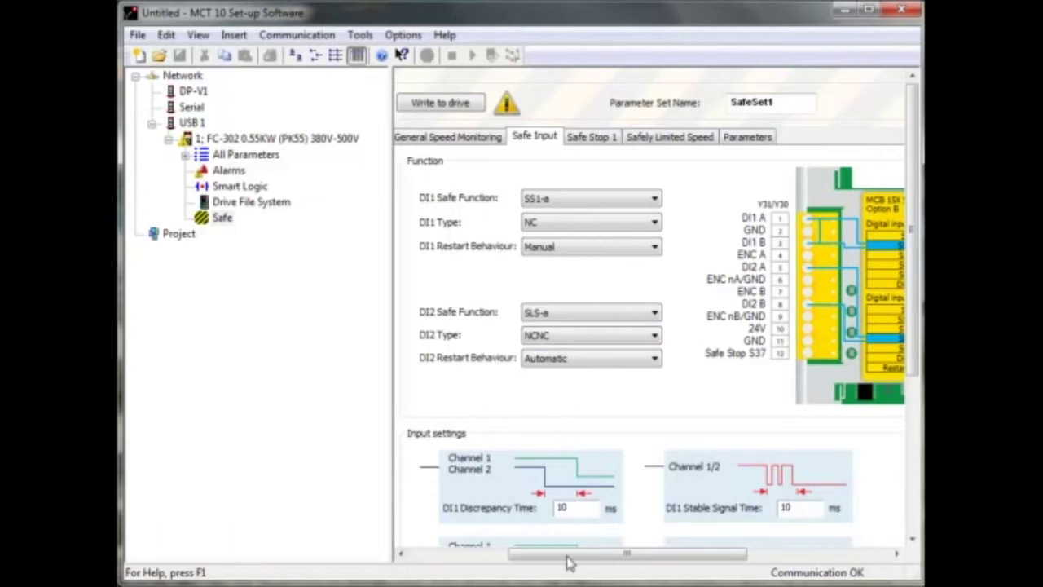
mouse_move(568, 560)
left_mouse_down()
mouse_move(679, 562)
mouse_move(563, 574)
left_mouse_up()
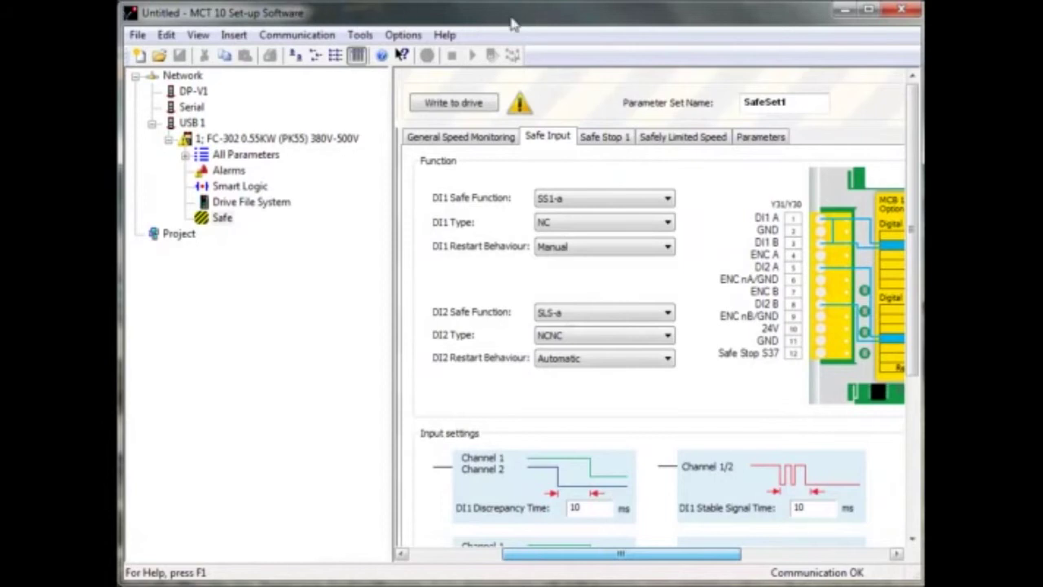
left_click_drag(914, 214, 911, 383)
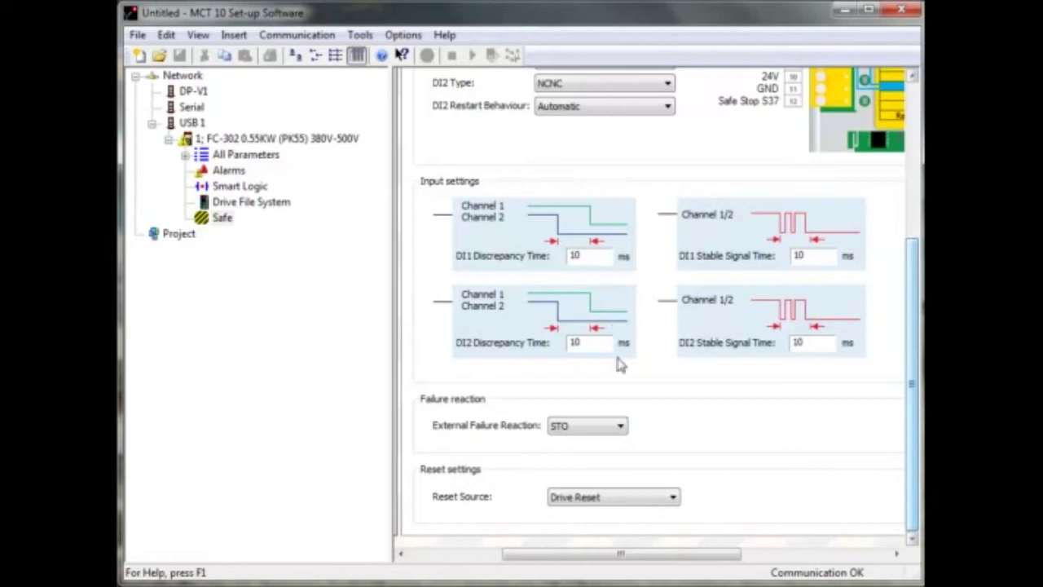
left_click(621, 427)
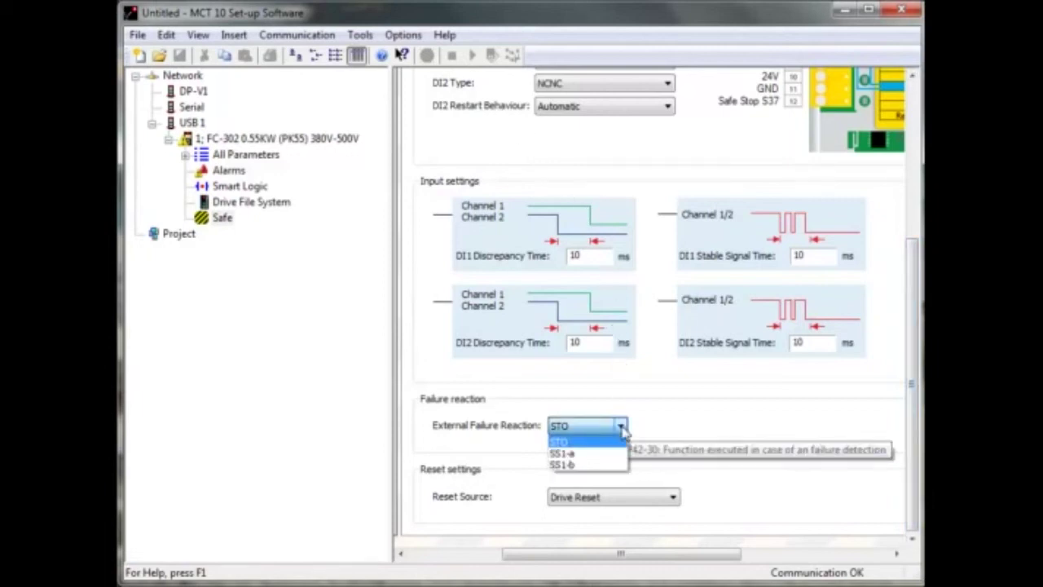
left_click(622, 432)
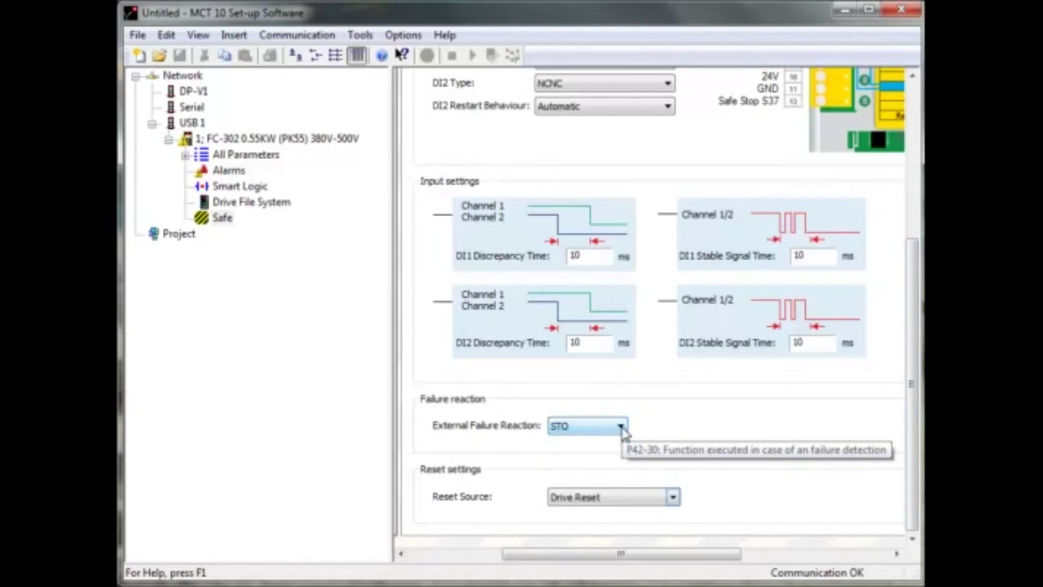
left_click(674, 499)
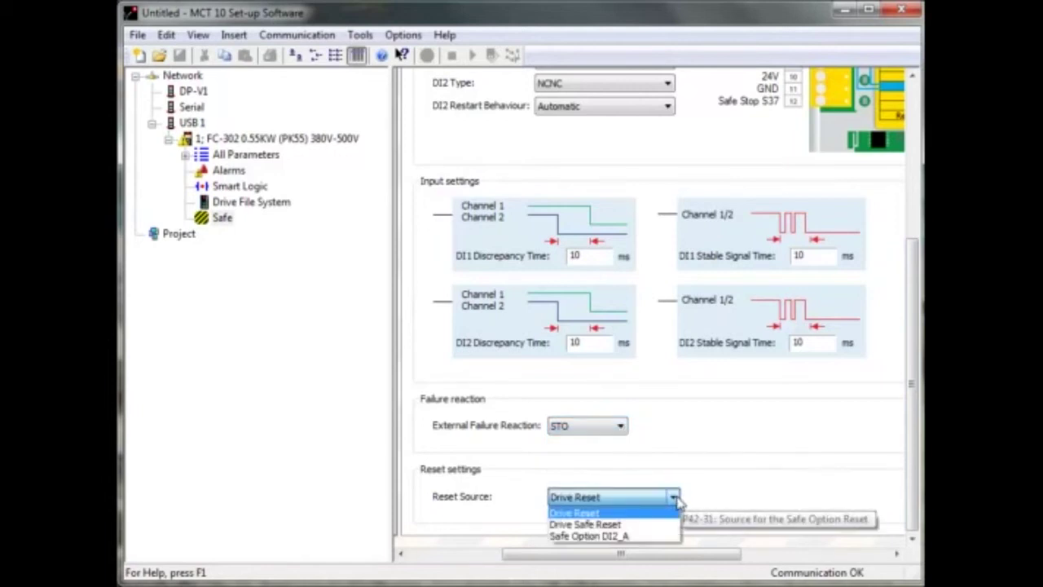
left_click(679, 504)
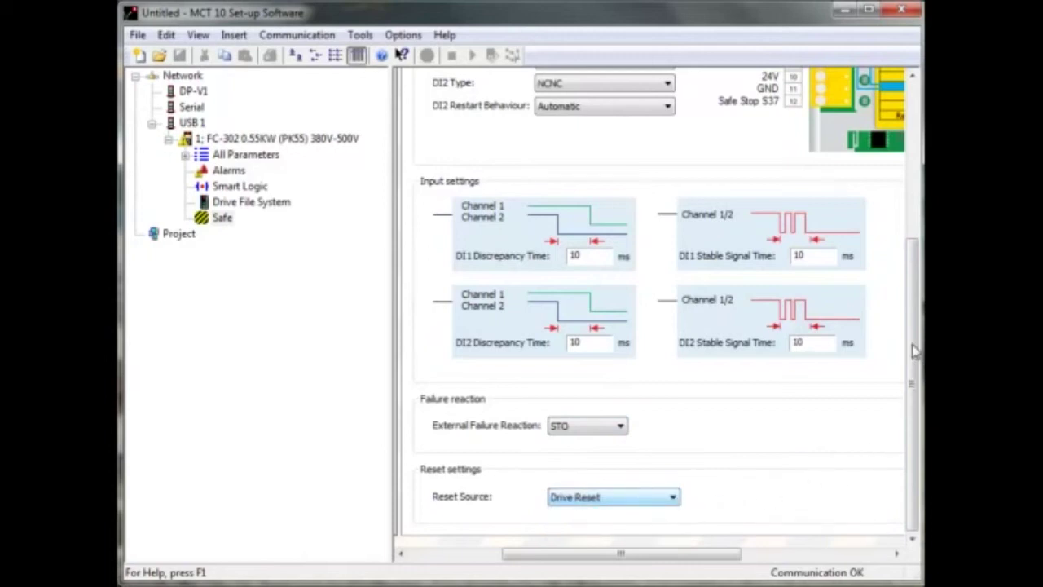
left_click_drag(916, 352, 919, 110)
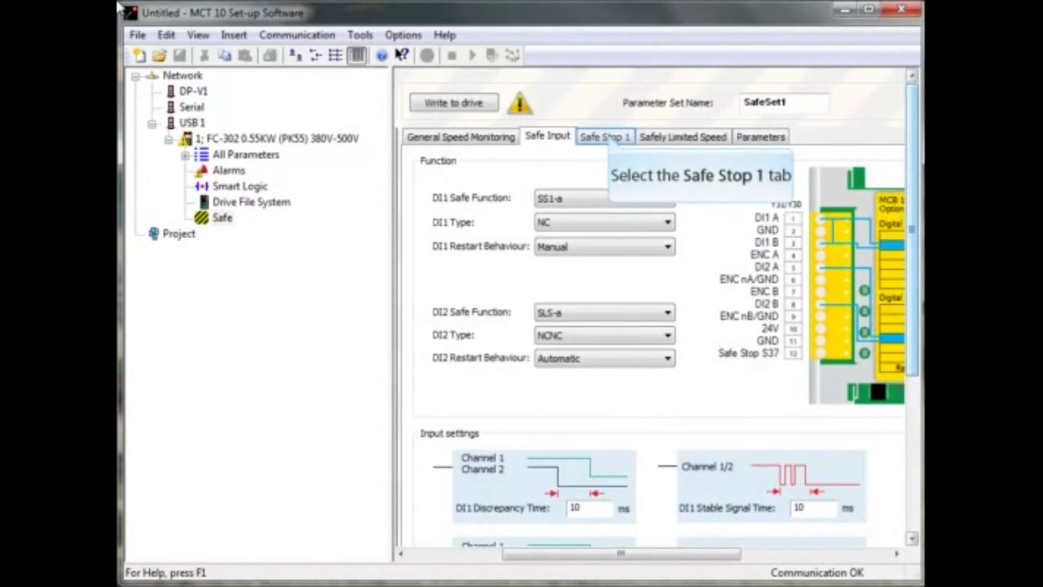
Step: Make SS1-A on the Safe Stop 1 page a Ramp stop with Time ramping setup
left_click(613, 140)
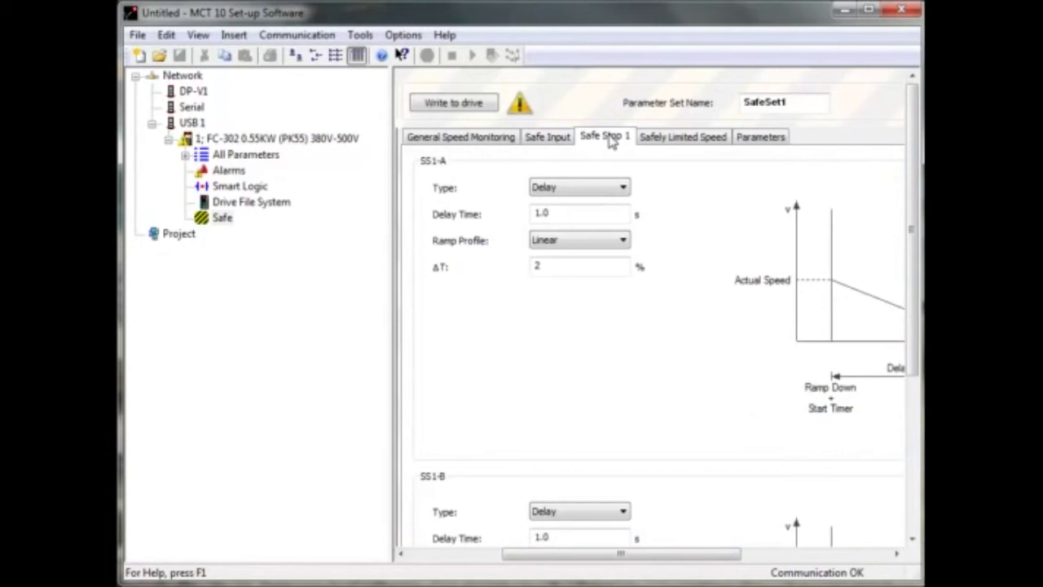
left_click(623, 188)
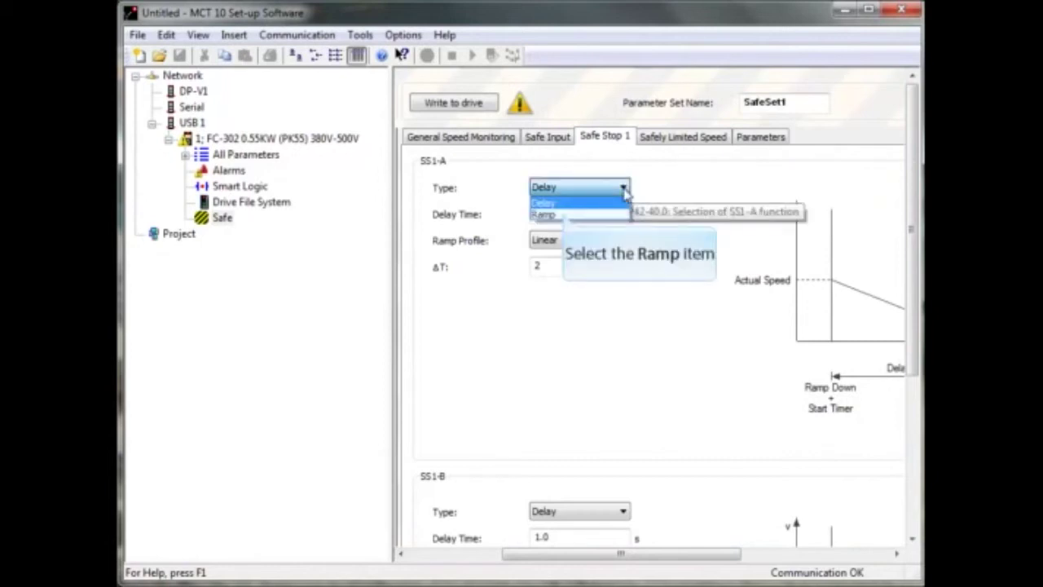
left_click(562, 215)
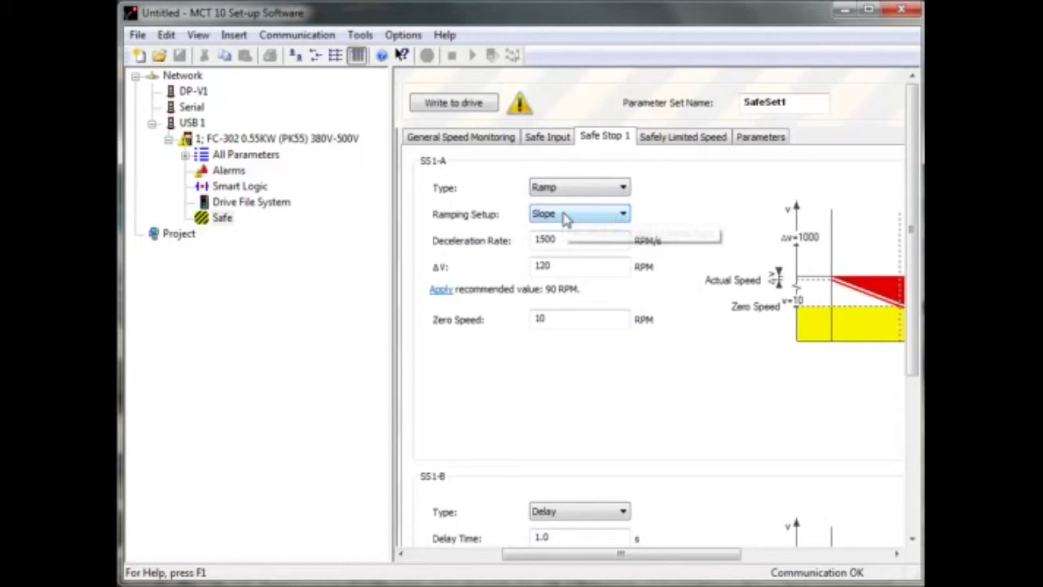
left_click(624, 214)
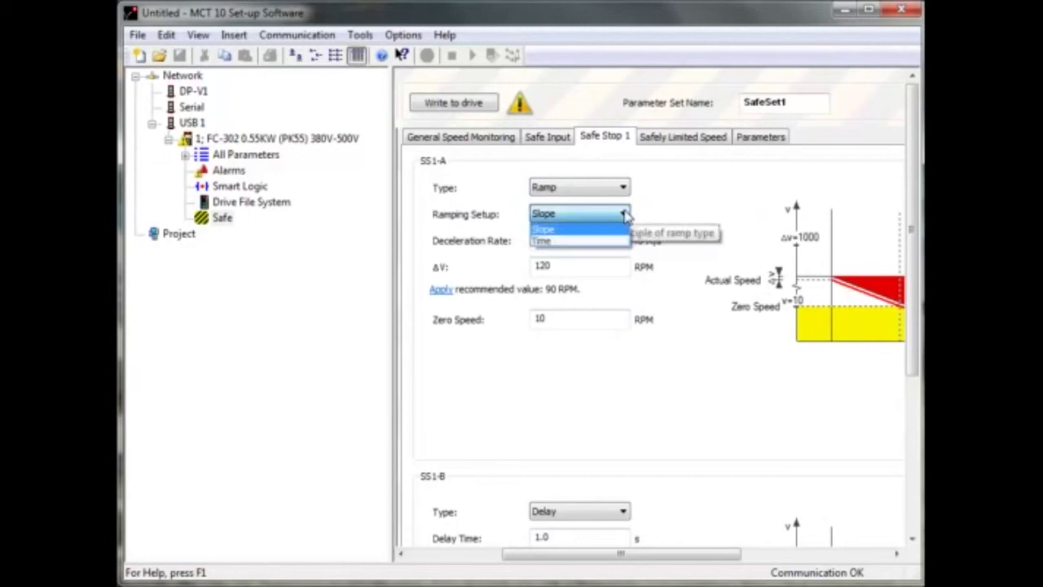
left_click(557, 242)
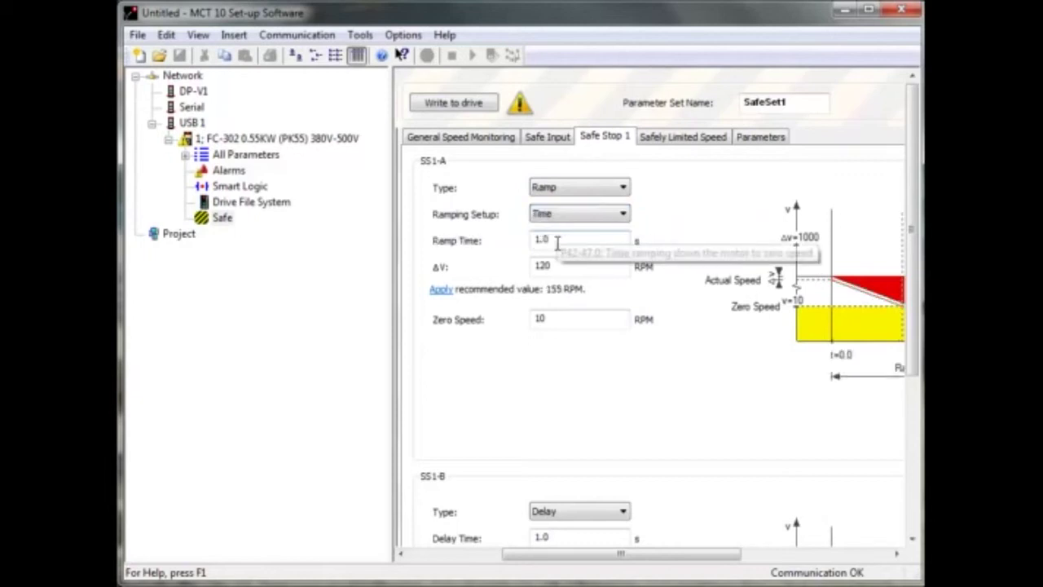
Step: Enter a 2.0 s ramp time and apply the recommended 99 RPM ΔV
left_click_drag(581, 242, 518, 238)
type("2")
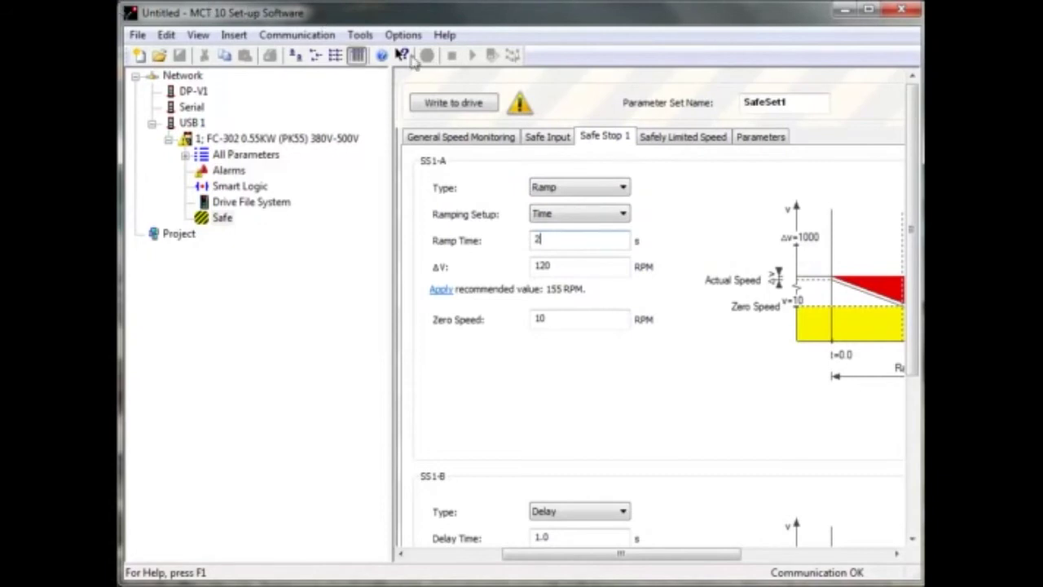
key("Tab")
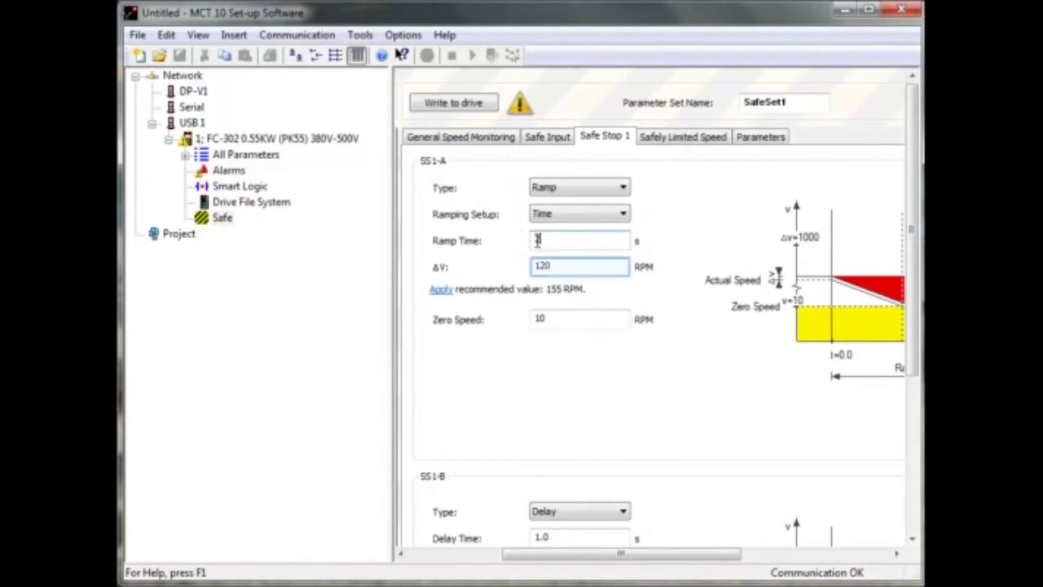
left_click(537, 241)
type("2")
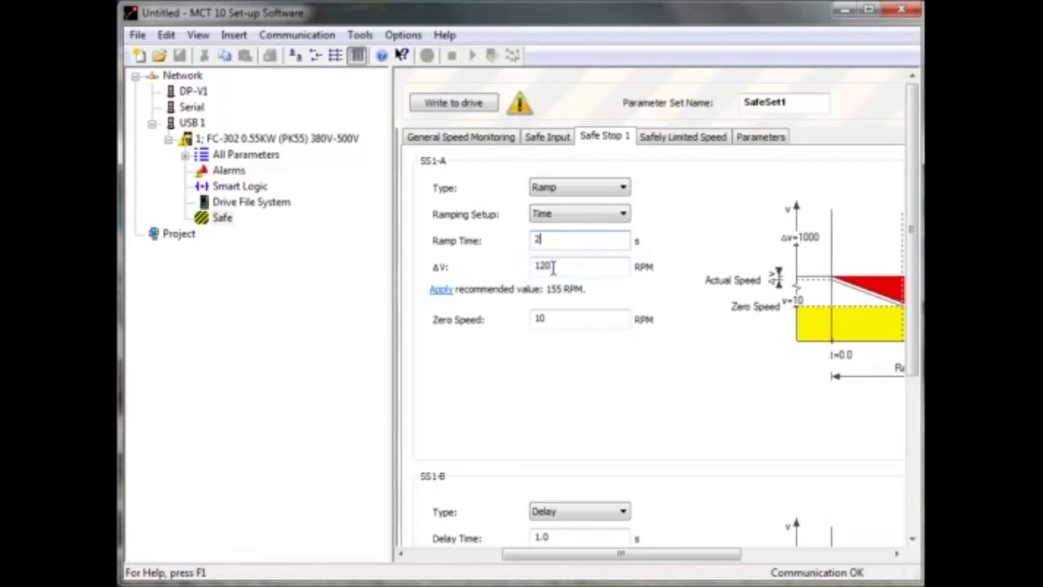
left_click(554, 268)
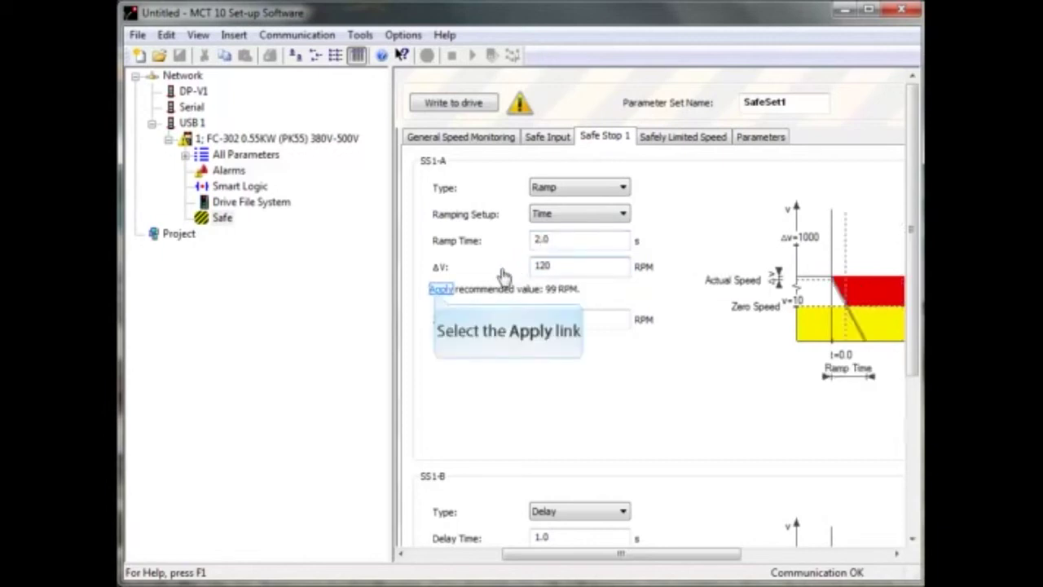
left_click(436, 290)
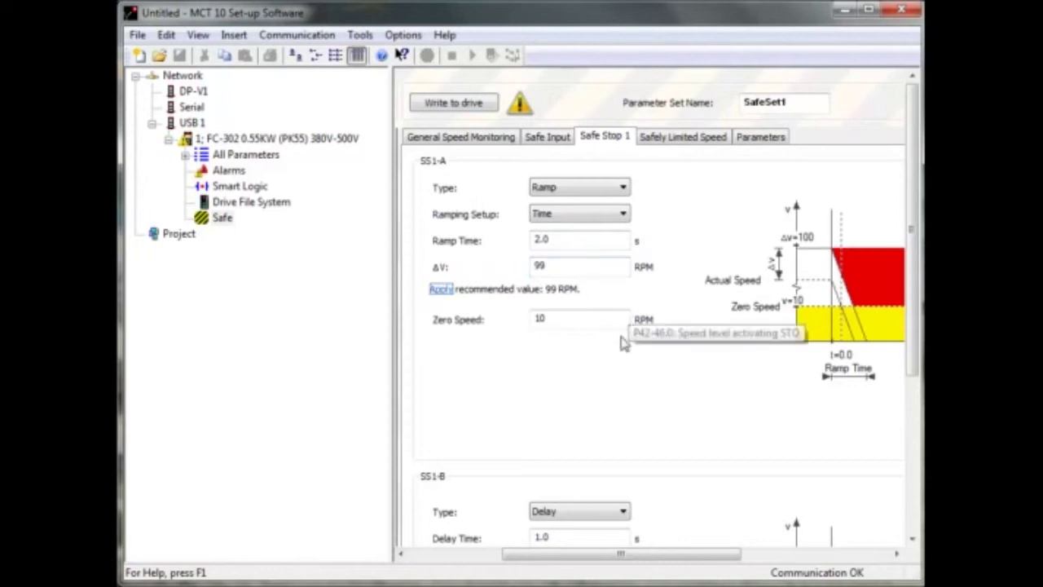
mouse_move(623, 555)
left_mouse_down()
mouse_move(734, 563)
mouse_move(595, 560)
mouse_move(611, 563)
left_mouse_up()
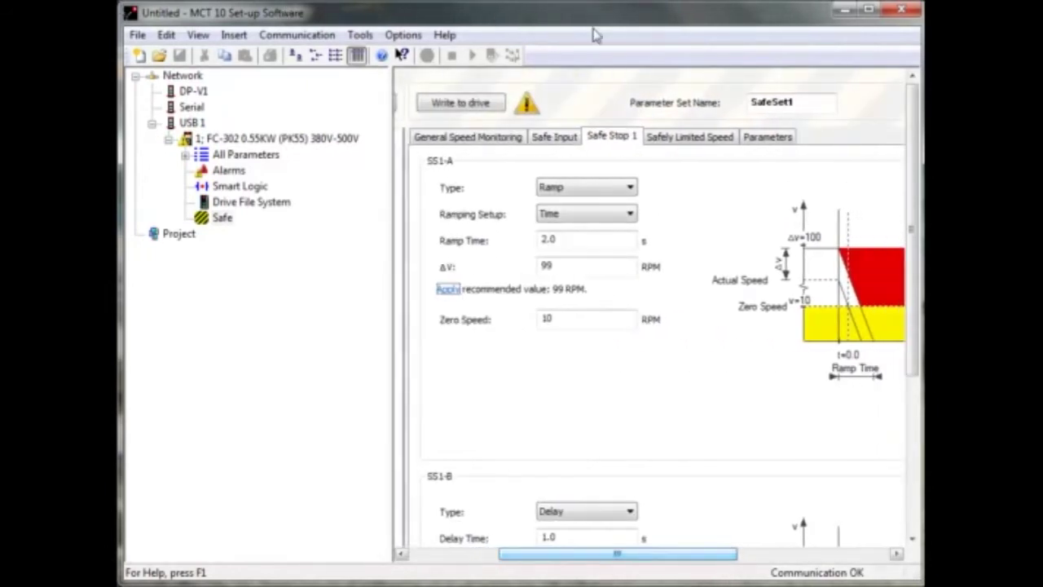
left_click_drag(917, 222, 907, 343)
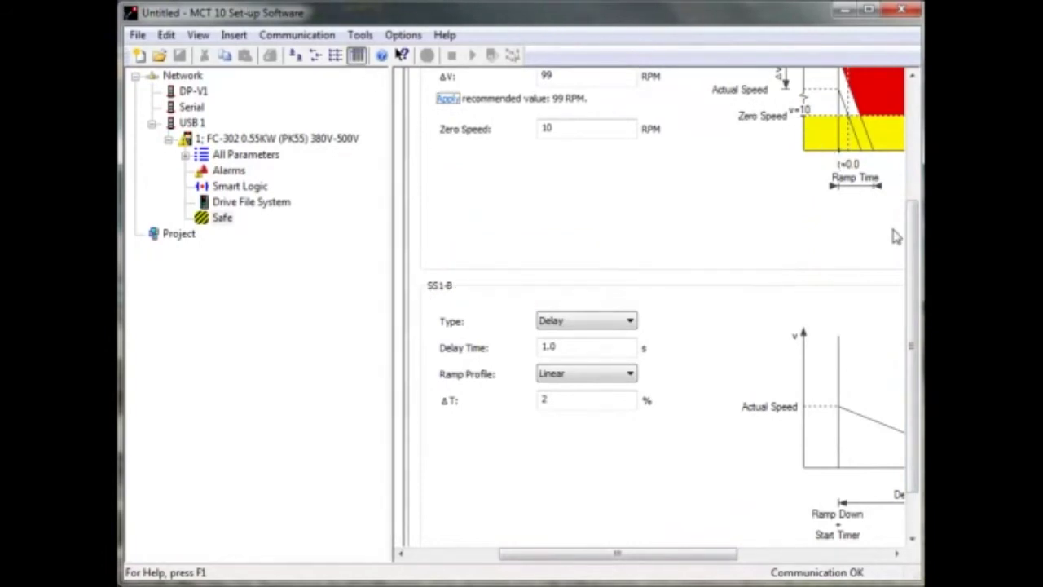
left_click_drag(913, 337, 919, 144)
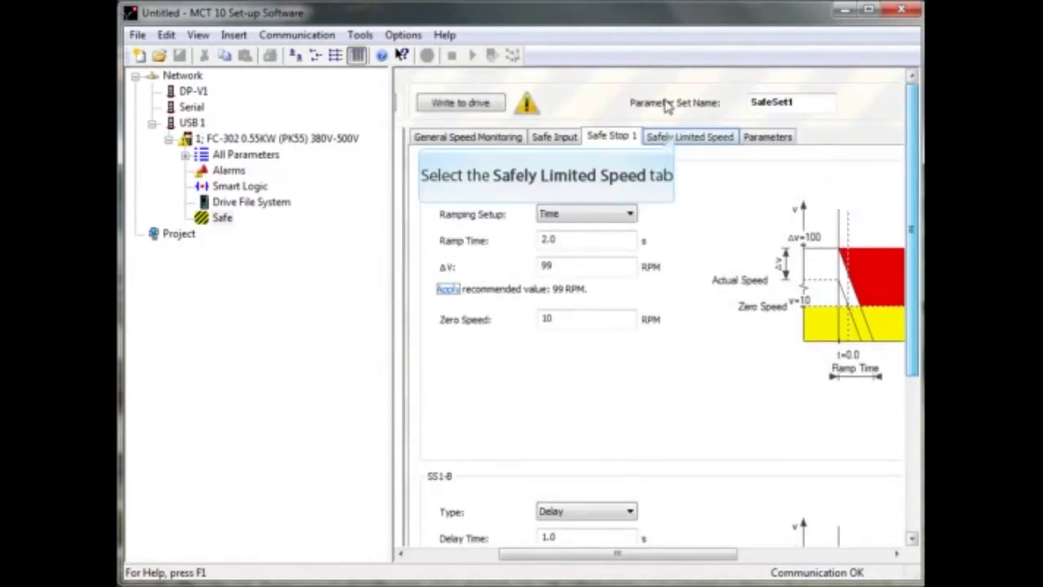
Step: Set SLS-A to SLS with ramp, 2 s ramp down time, and recommended 247 RPM cut-off
left_click(679, 139)
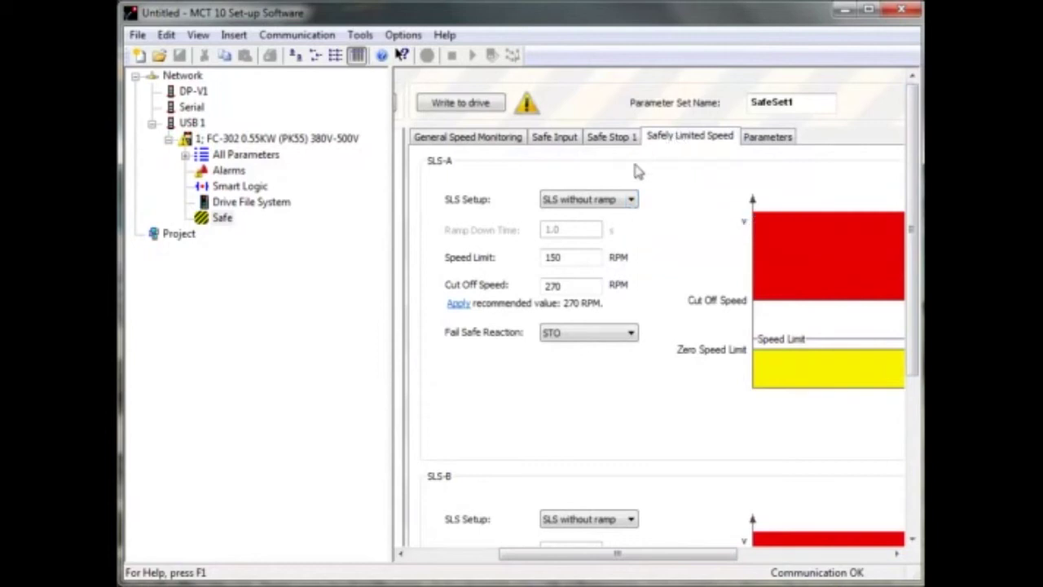
left_click(631, 203)
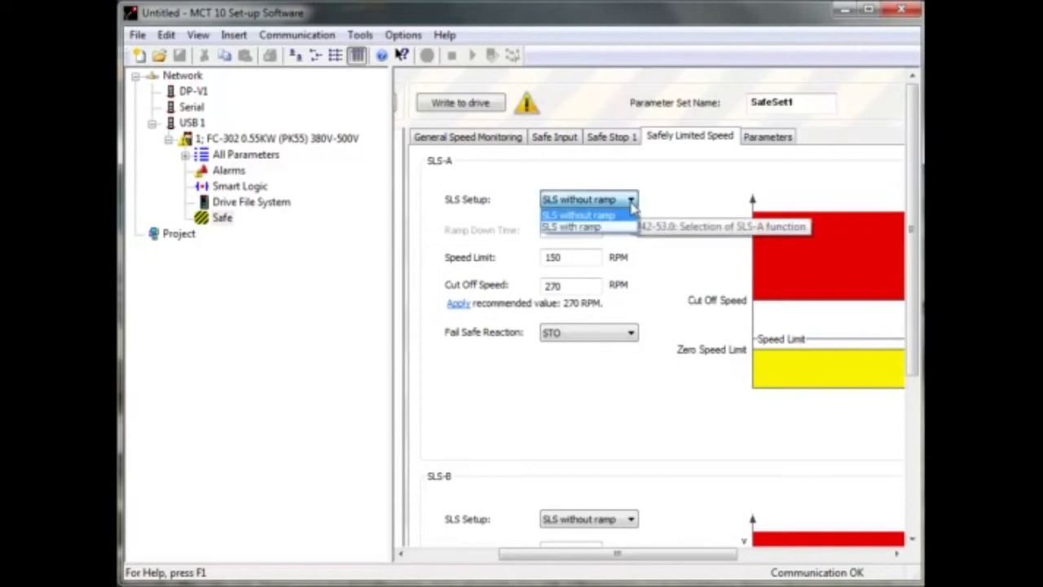
left_click(568, 228)
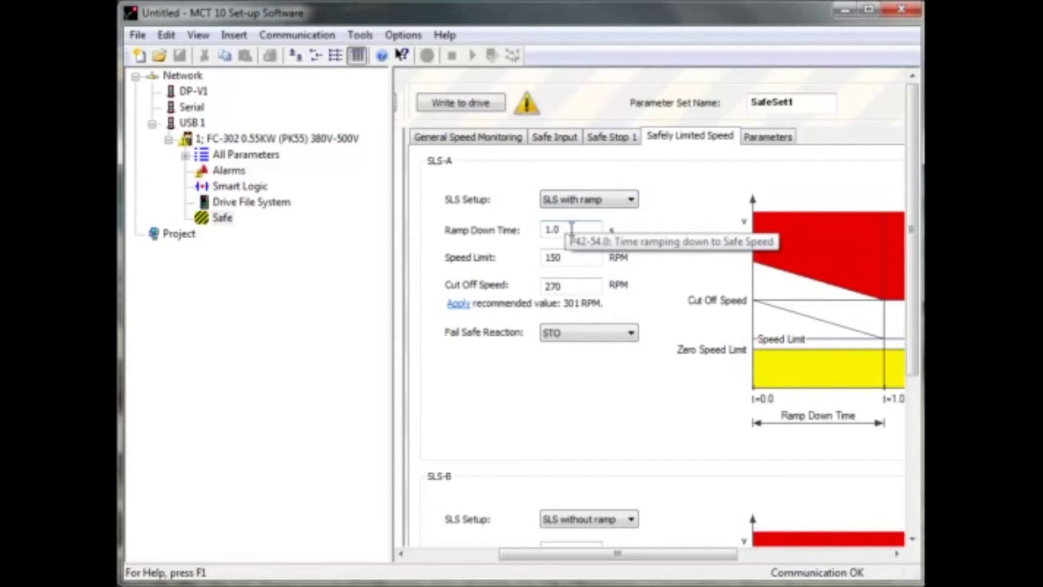
double_click(565, 229)
type("2")
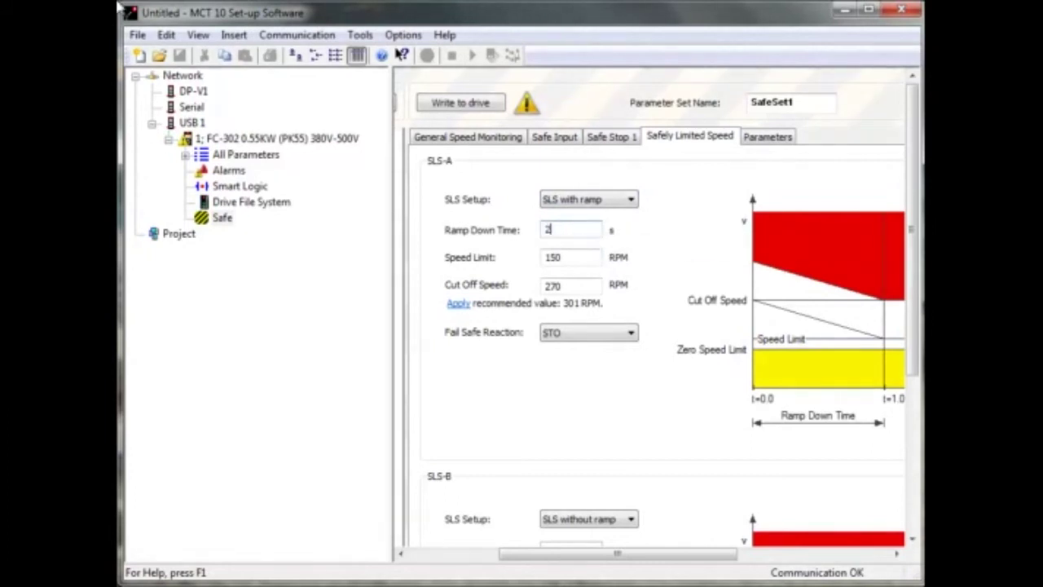
left_click(544, 257)
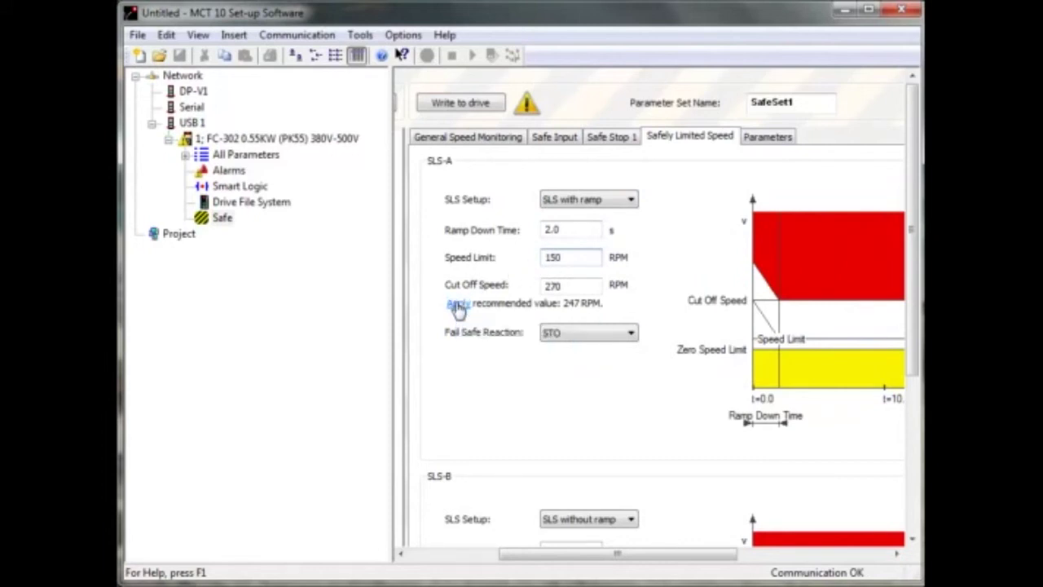
left_click(458, 305)
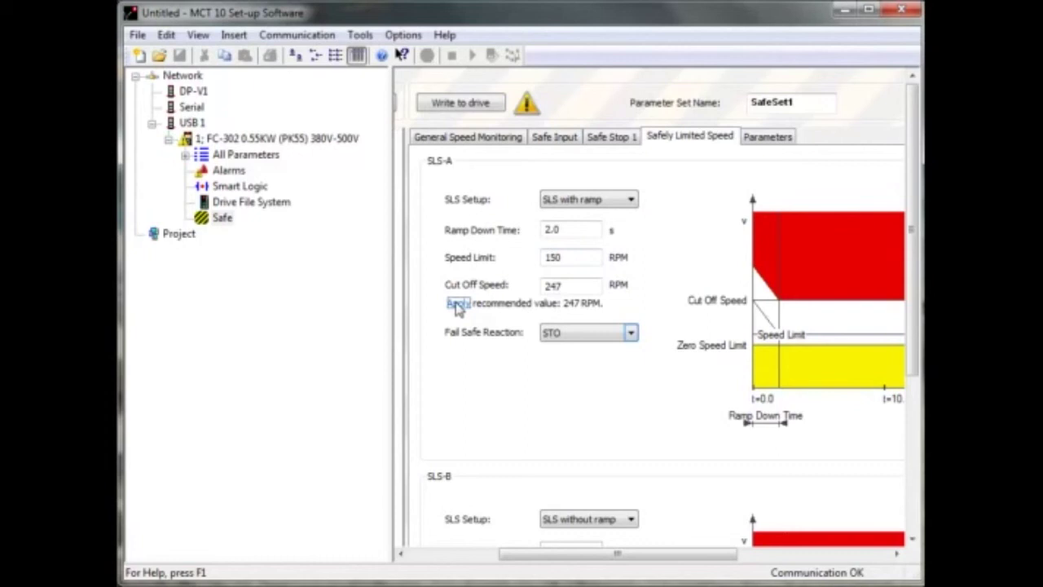
Step: Keep STO as the SLS-A fail safe reaction and review the parameter list
left_click(631, 333)
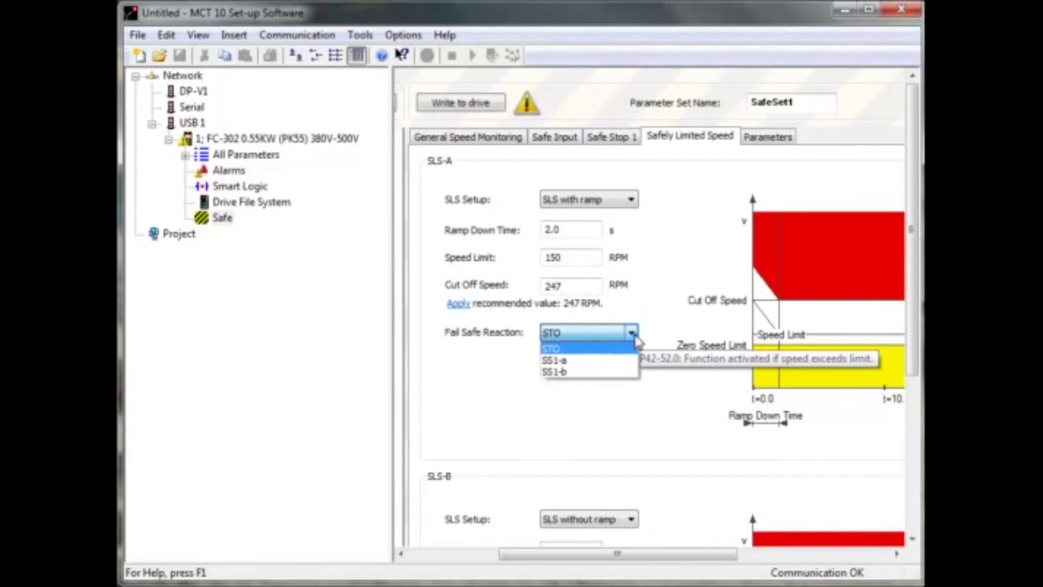
left_click(635, 340)
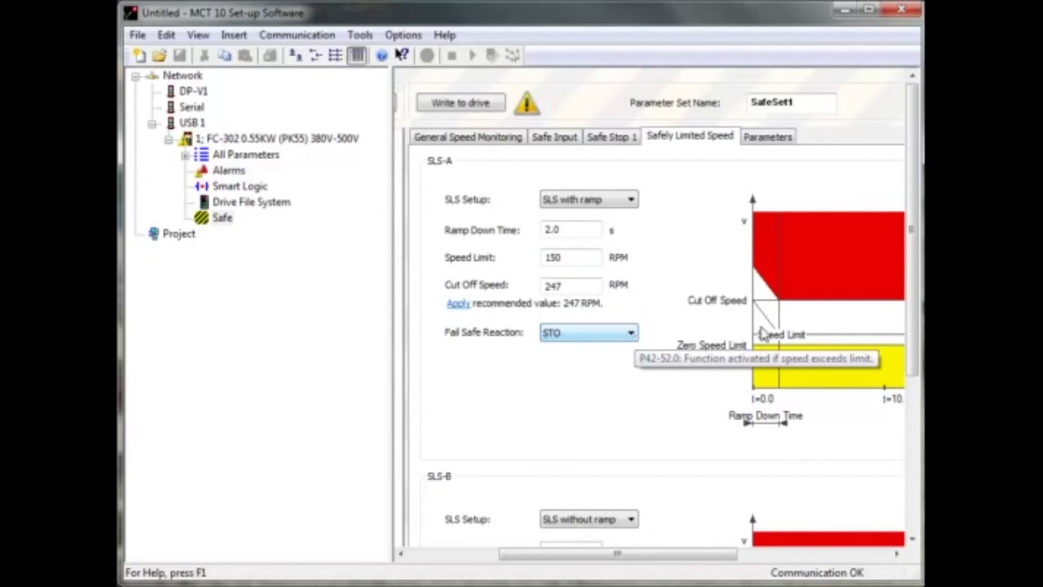
left_click_drag(919, 226, 910, 408)
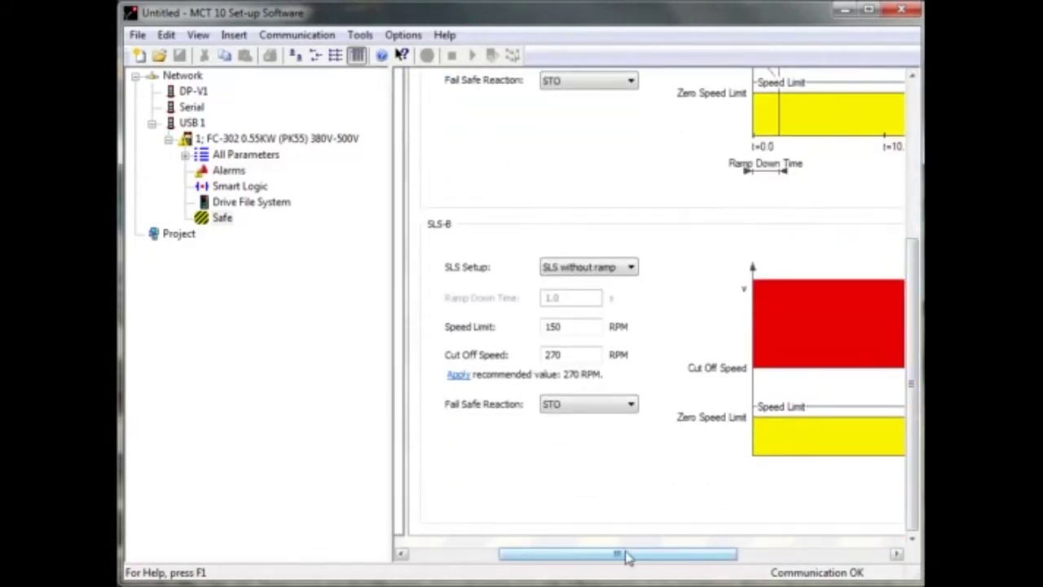
mouse_move(622, 554)
left_mouse_down()
mouse_move(638, 545)
mouse_move(120, 8)
left_mouse_up()
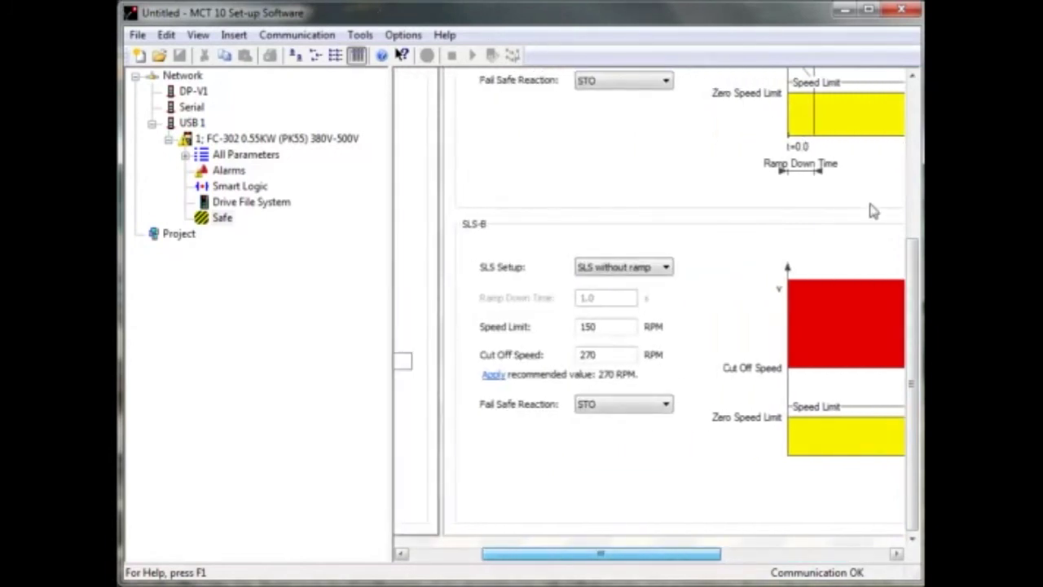
left_click_drag(919, 367, 920, 244)
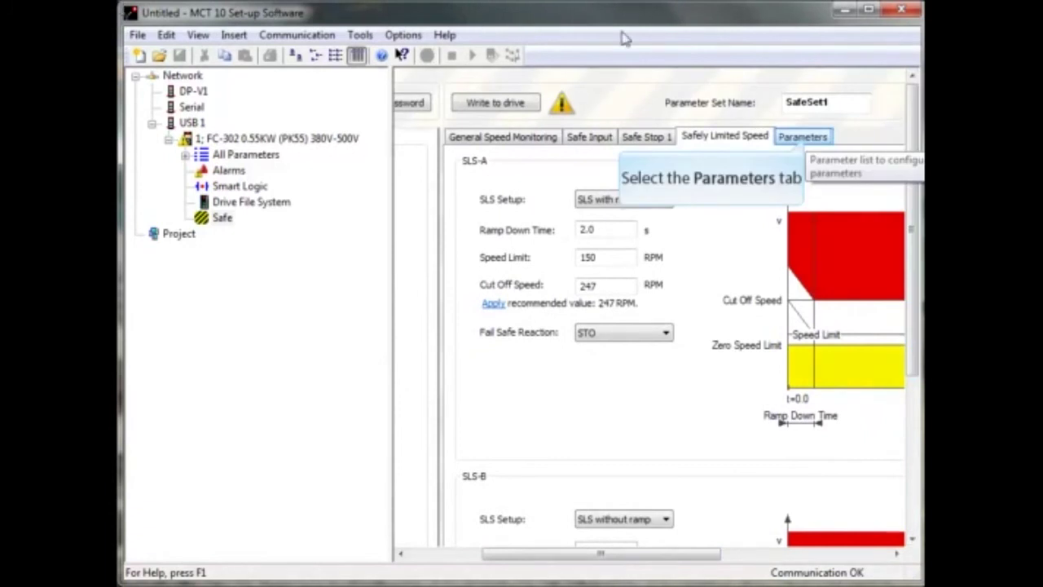
left_click(806, 137)
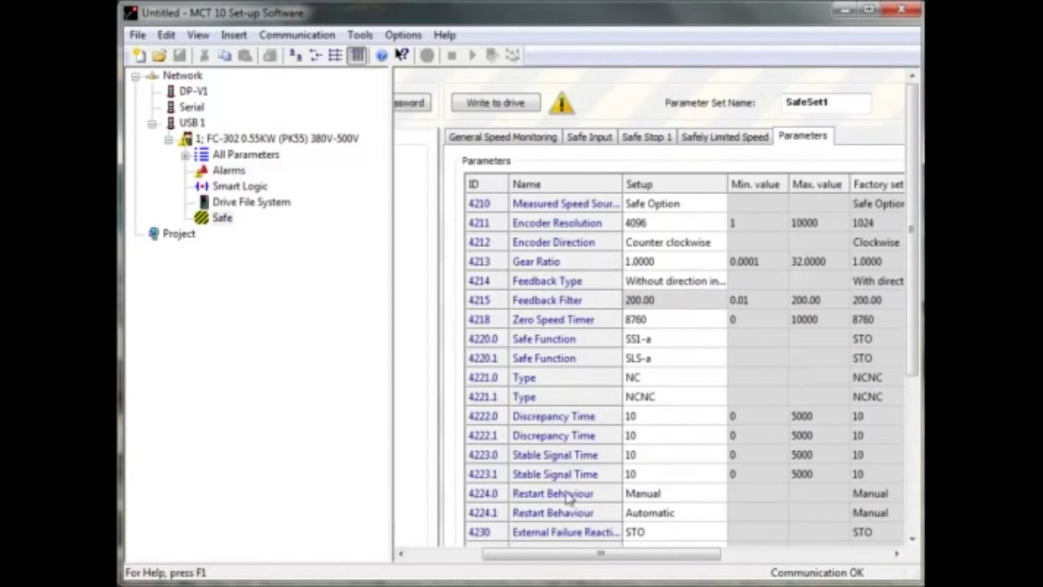
mouse_move(568, 558)
left_mouse_down()
mouse_move(553, 558)
mouse_move(572, 558)
left_mouse_up()
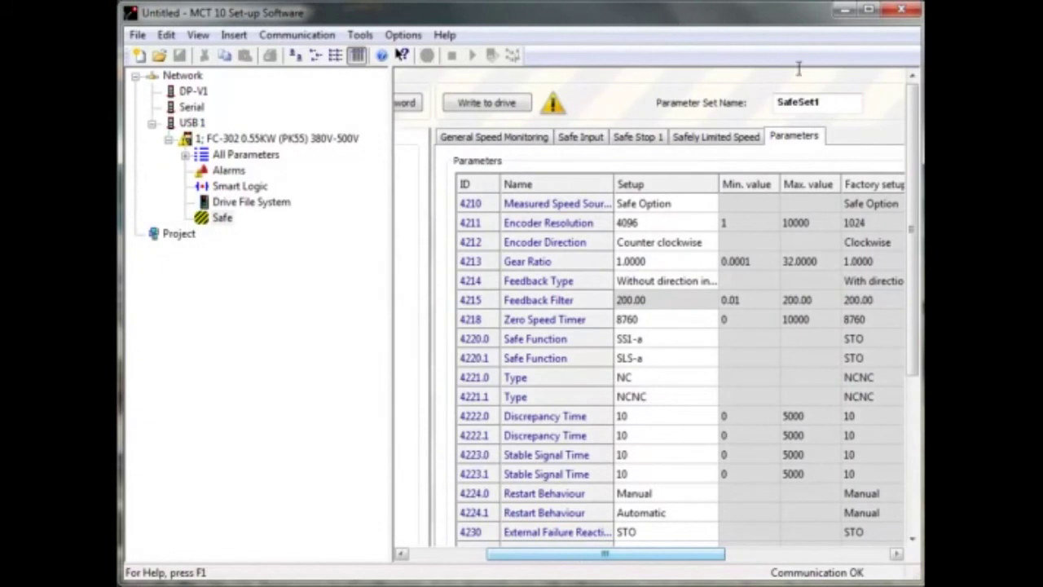
left_click_drag(820, 102, 774, 101)
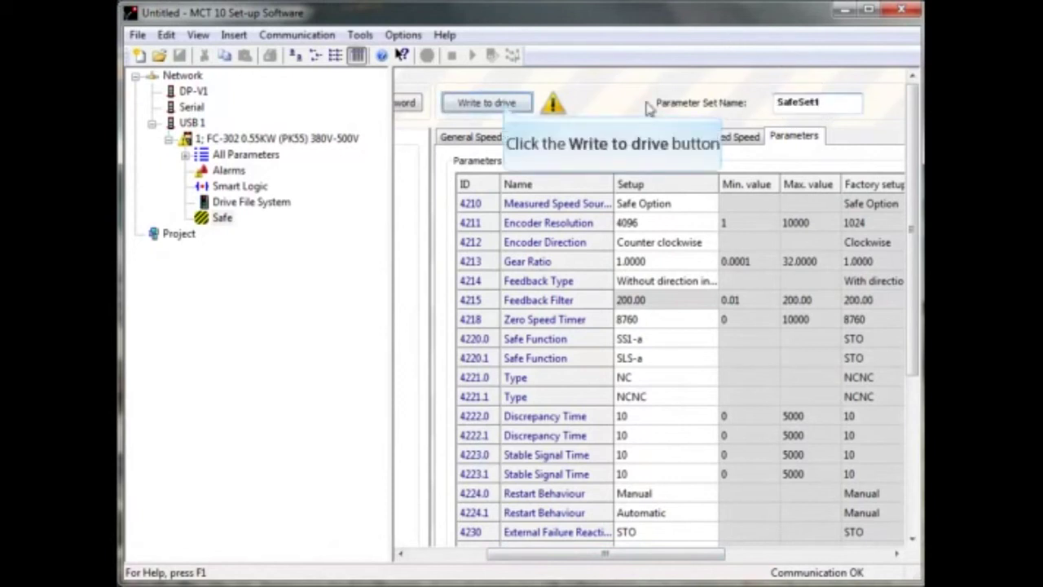
left_click(506, 107)
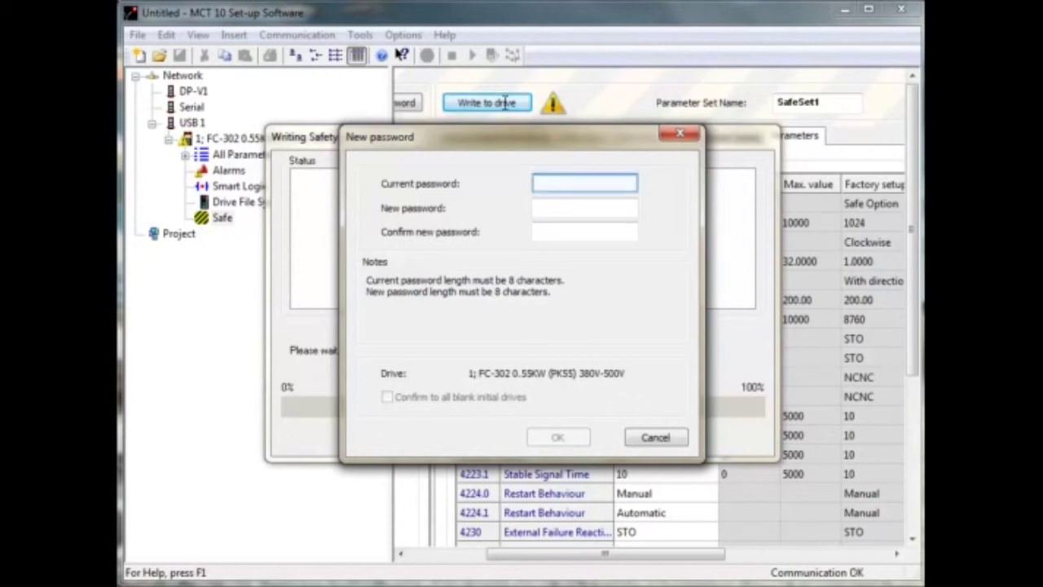
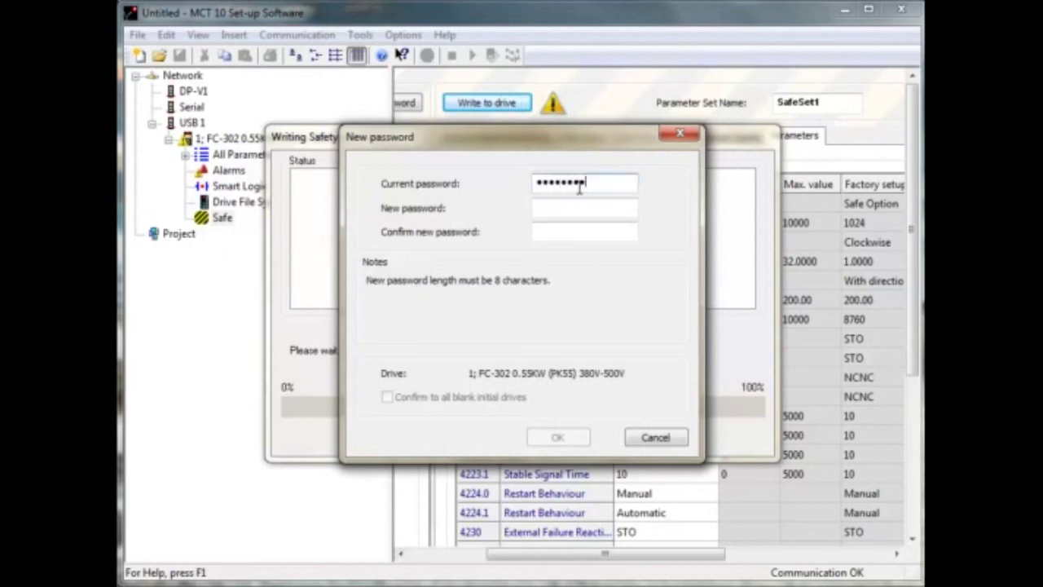
key("Tab")
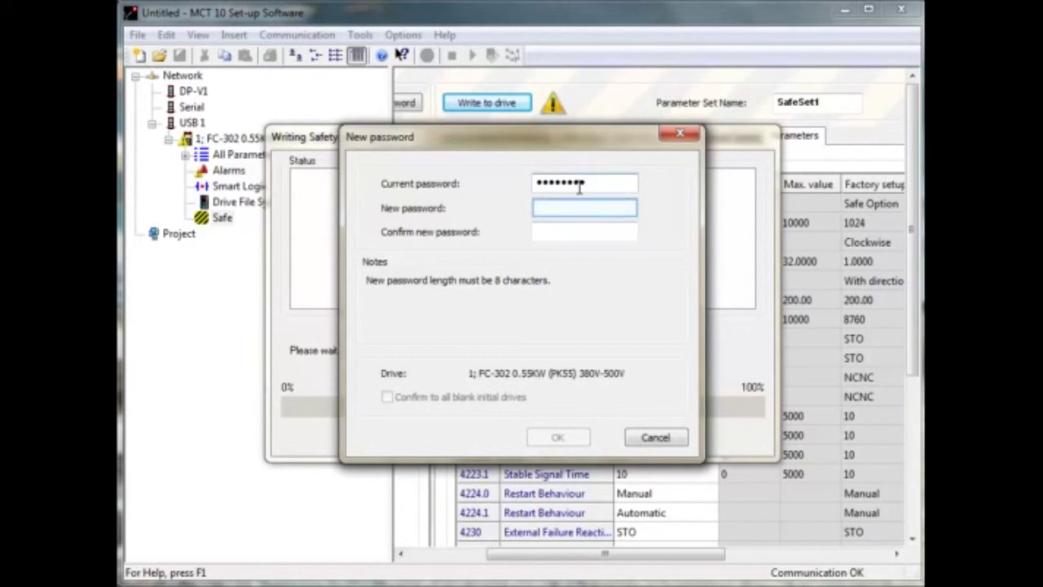
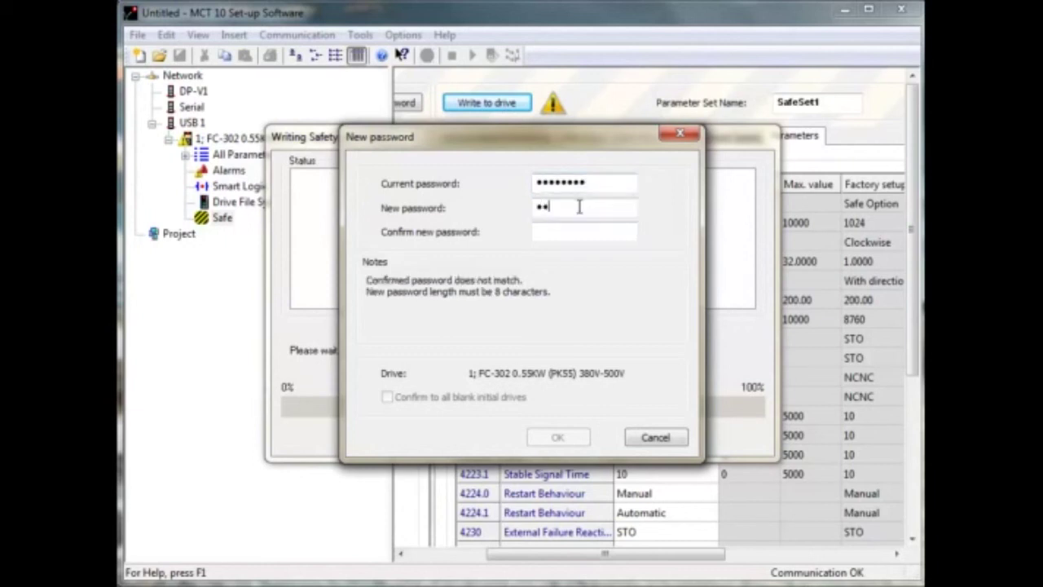
key("Tab")
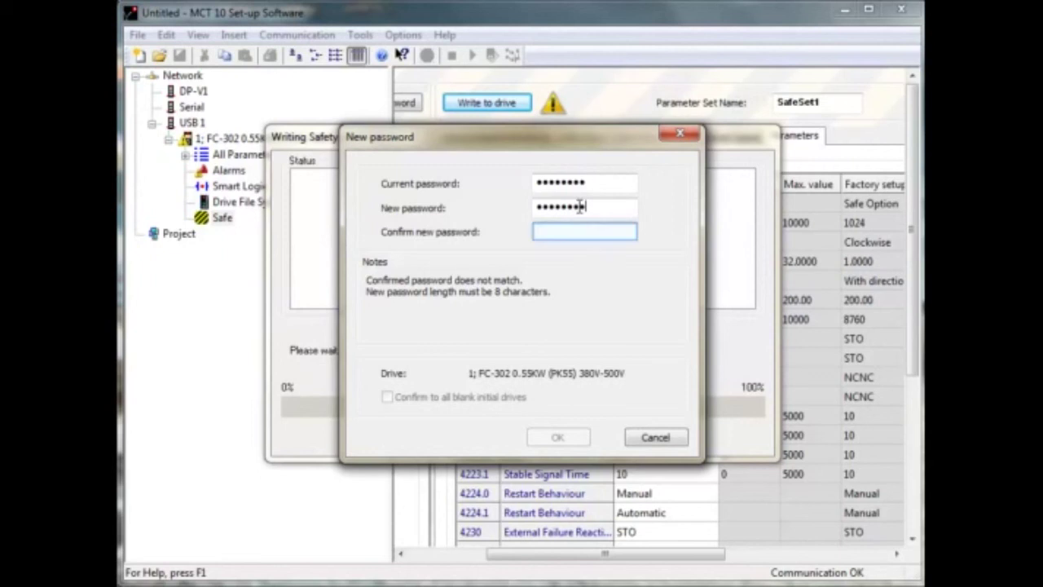
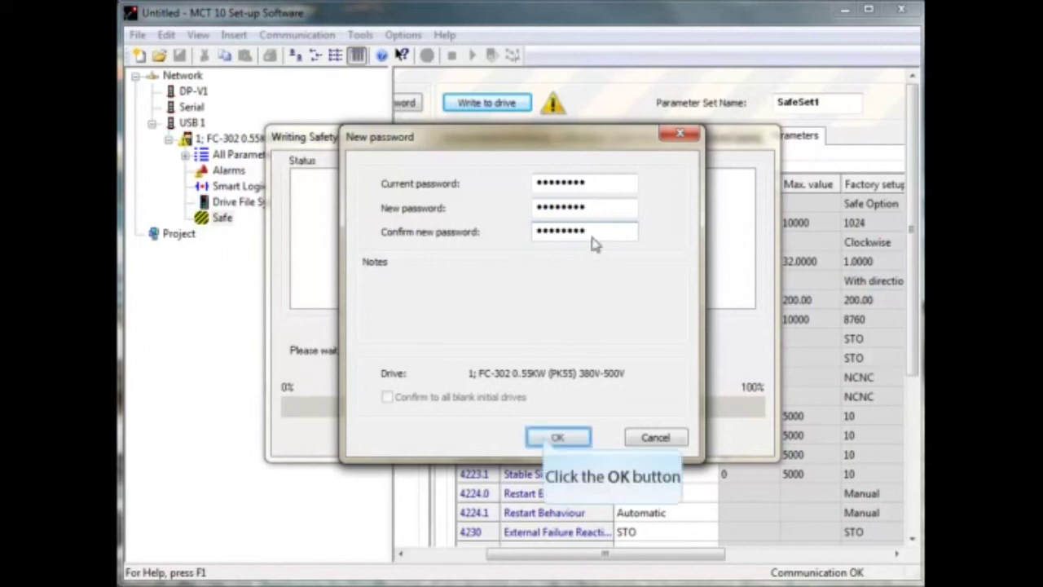
left_click(546, 440)
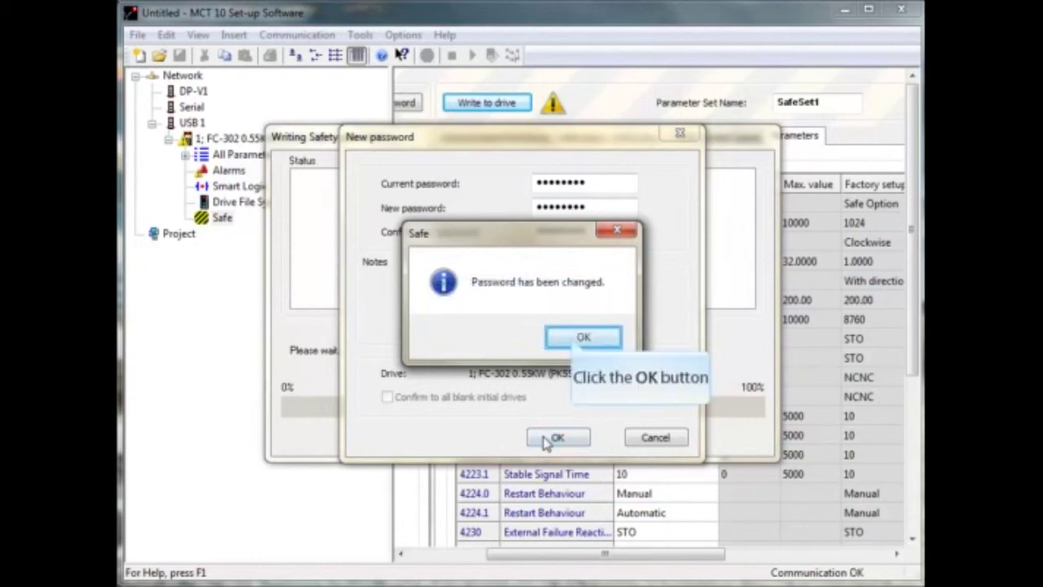
Step: Acknowledge the password change, confirm the password, approve the configuration, and close the completed write
left_click(575, 339)
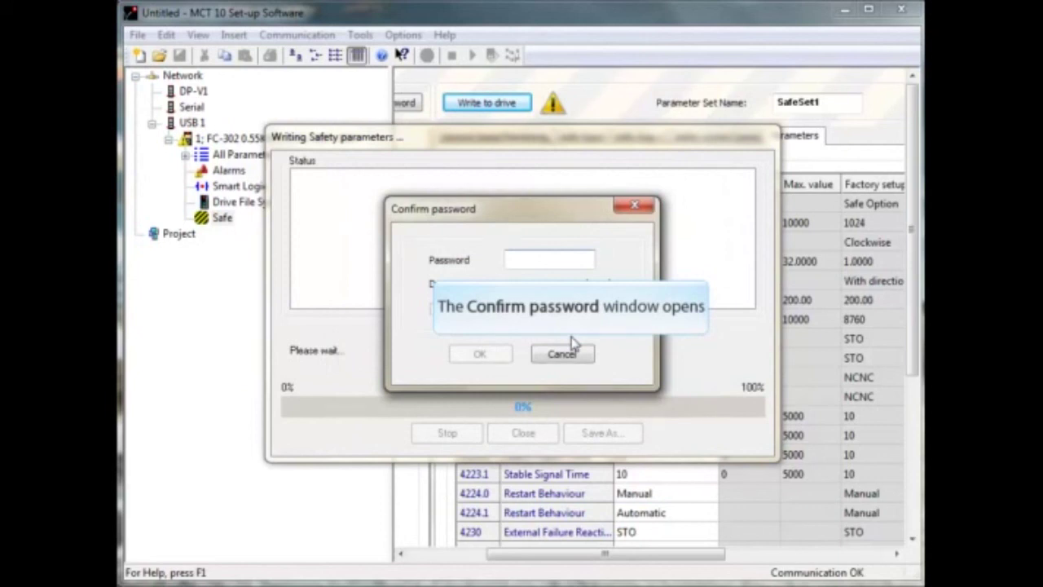
type("*********")
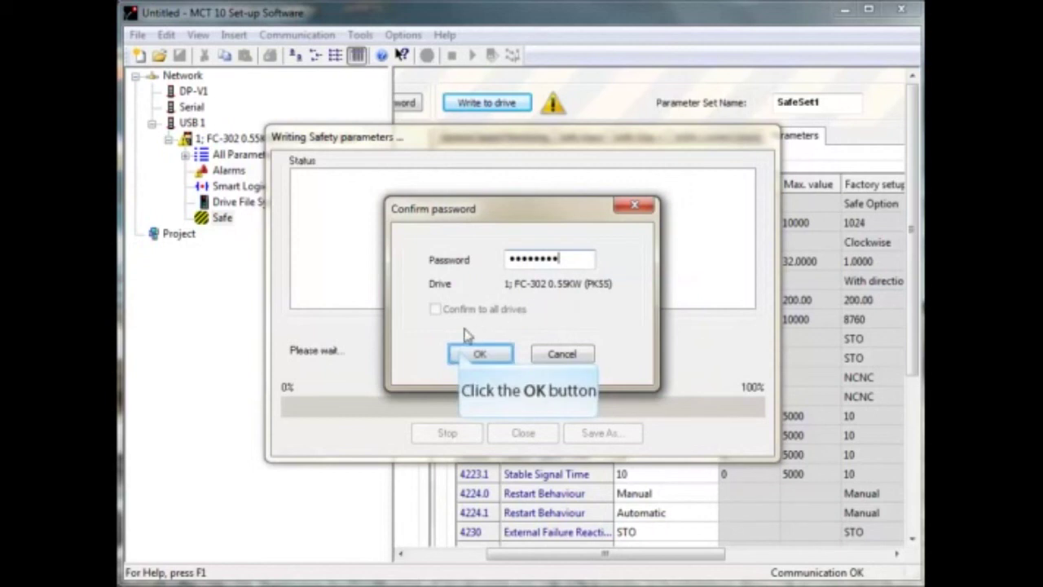
left_click(461, 356)
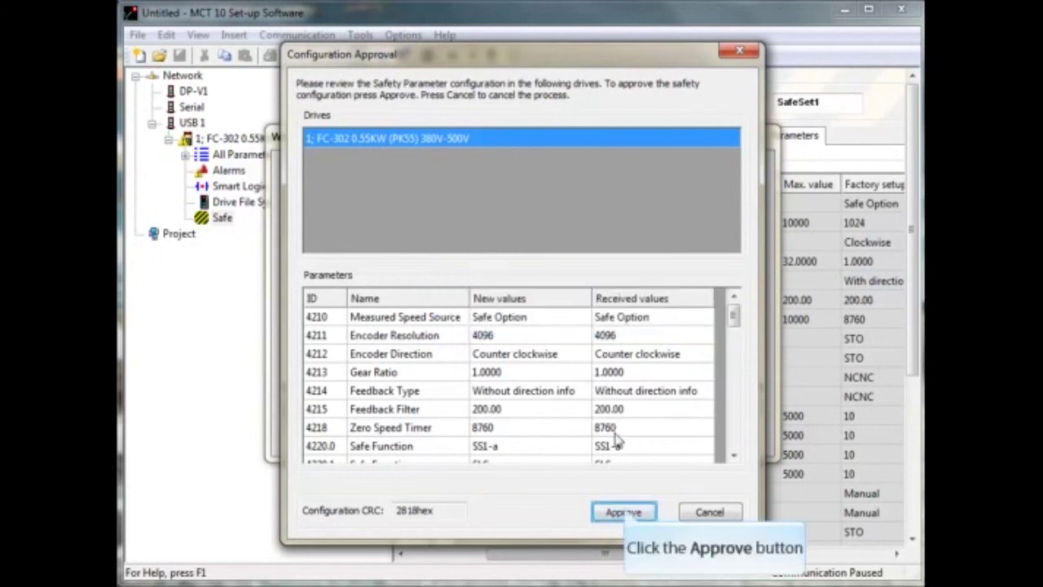
left_click(625, 512)
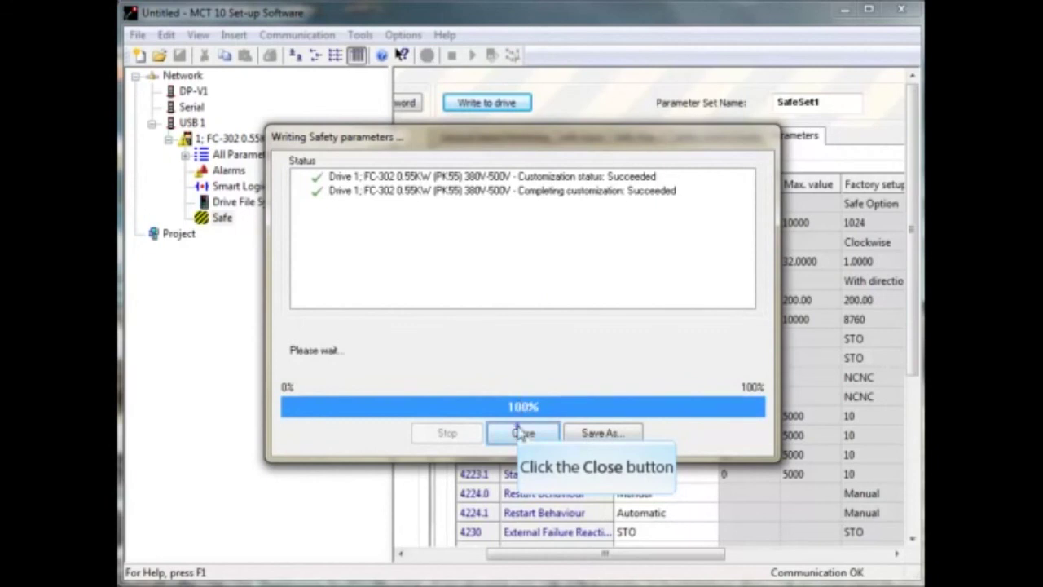
left_click(521, 432)
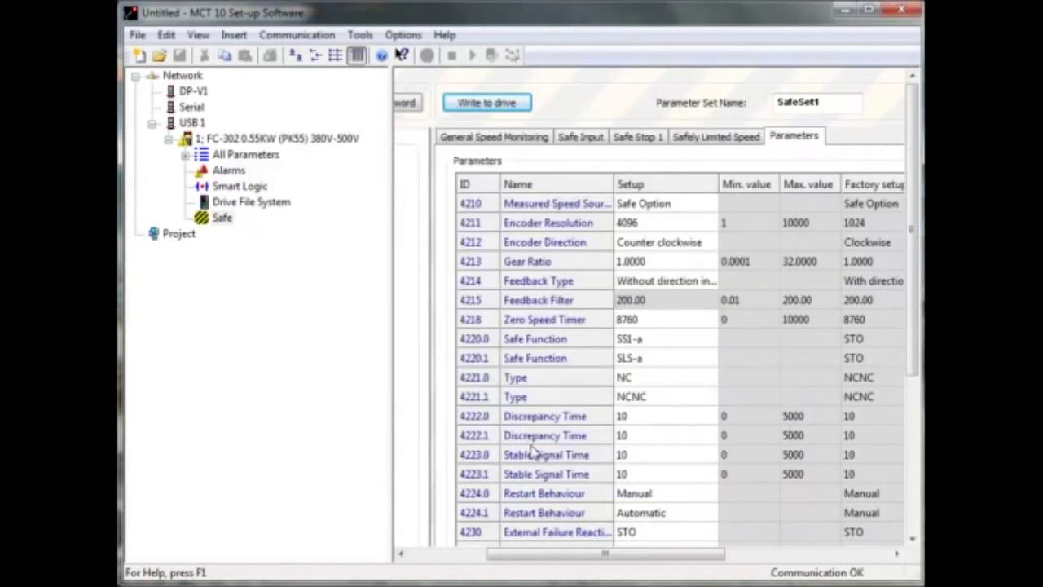
left_click_drag(543, 554, 413, 530)
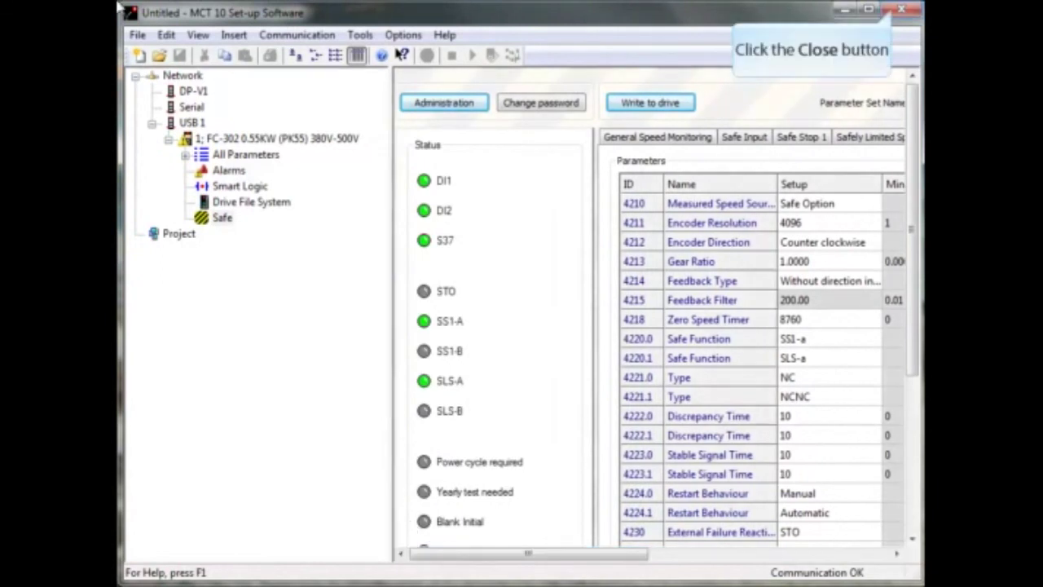
Step: Close the MCT 10 window to return to the desktop
left_click(901, 9)
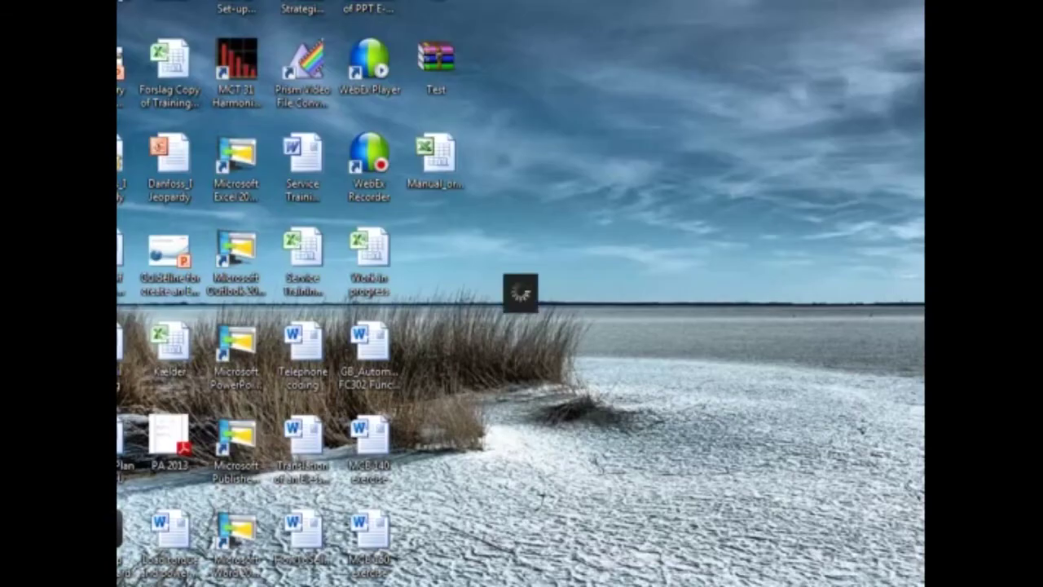